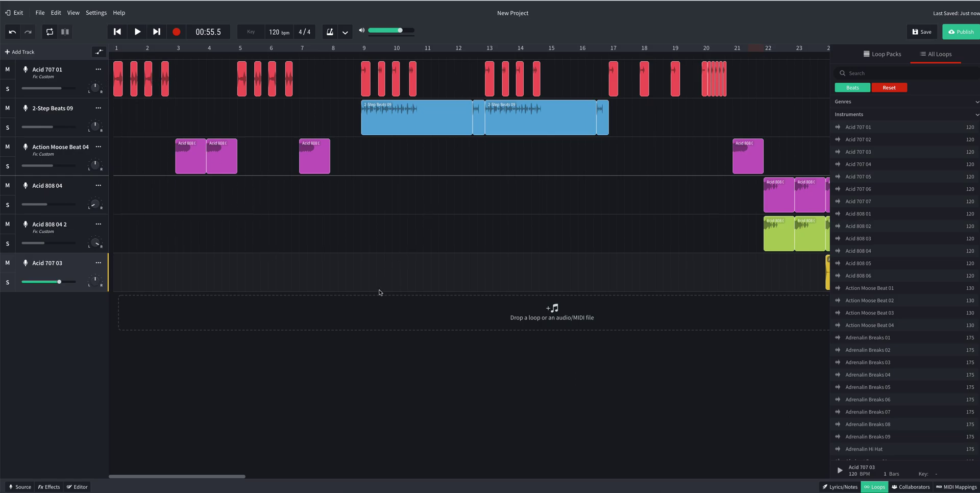
Solo the Acid 707 01 track and show its effects chain.
drag(206, 478, 276, 477)
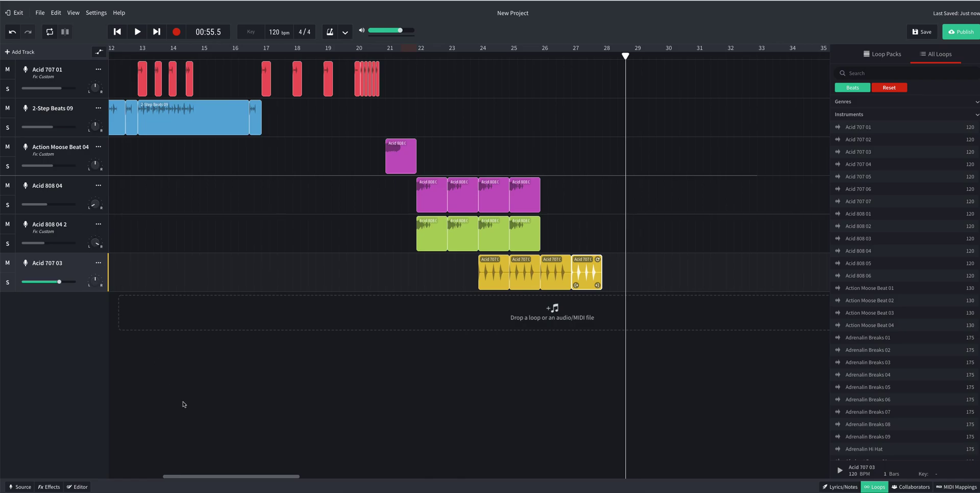
drag(220, 477, 163, 477)
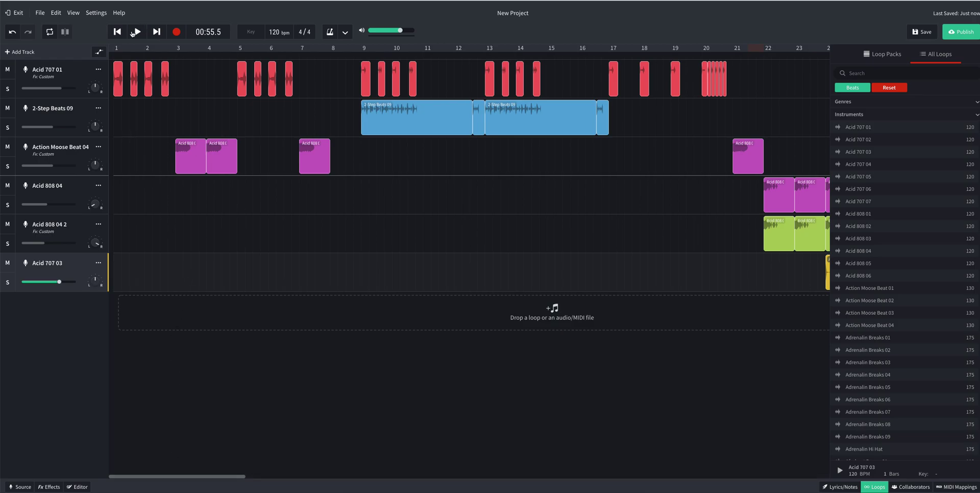
click(77, 72)
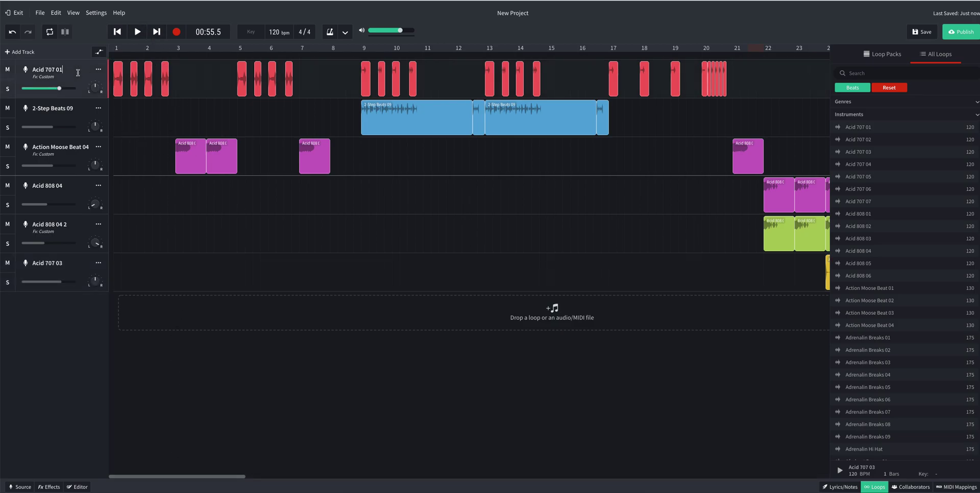
click(7, 89)
click(49, 488)
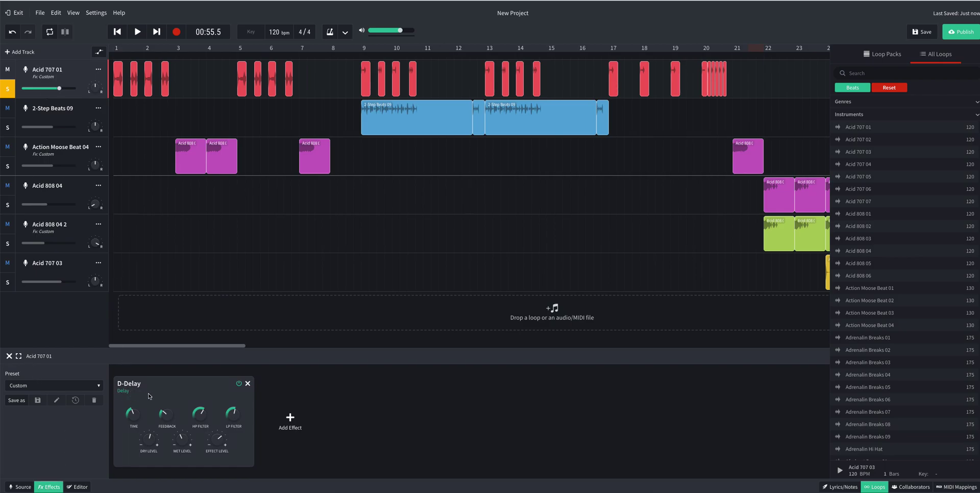
Add a Studio Reverb effect after the D-Delay on the Acid 707 01 track.
click(289, 421)
mouse_move(289, 423)
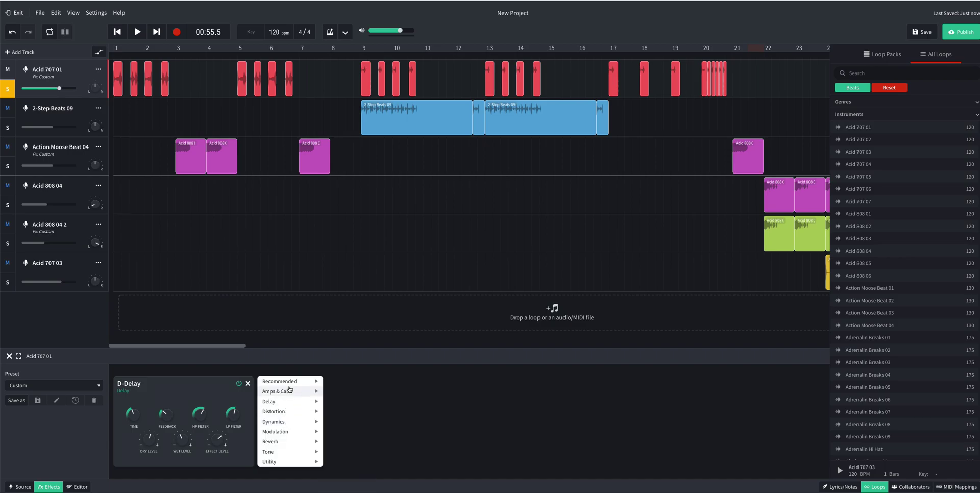
mouse_move(294, 446)
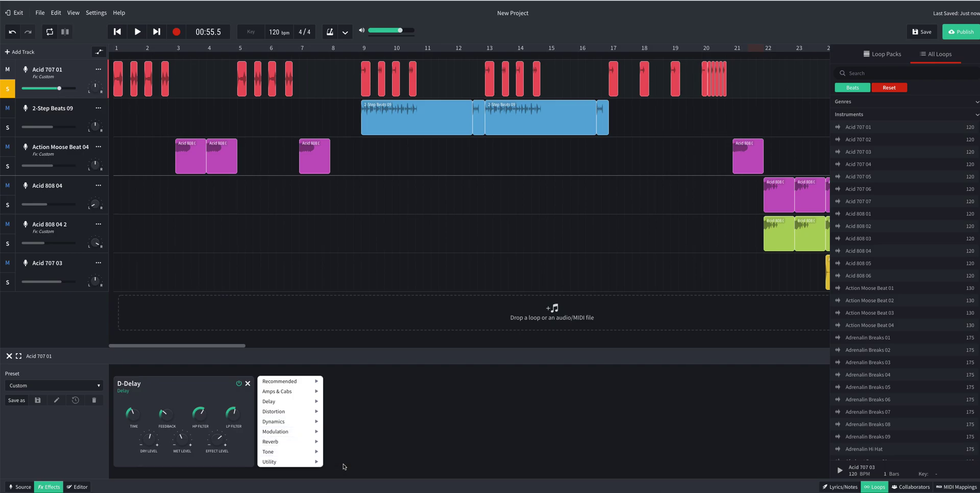
click(350, 461)
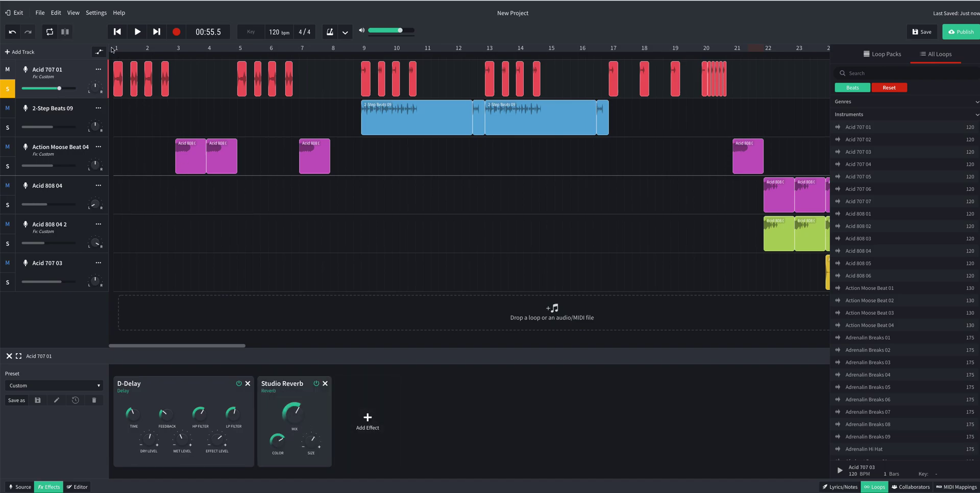
Bypass both D-Delay and Studio Reverb, play the dry Acid 707 01 track from the beginning, and return to the start.
click(239, 384)
click(317, 384)
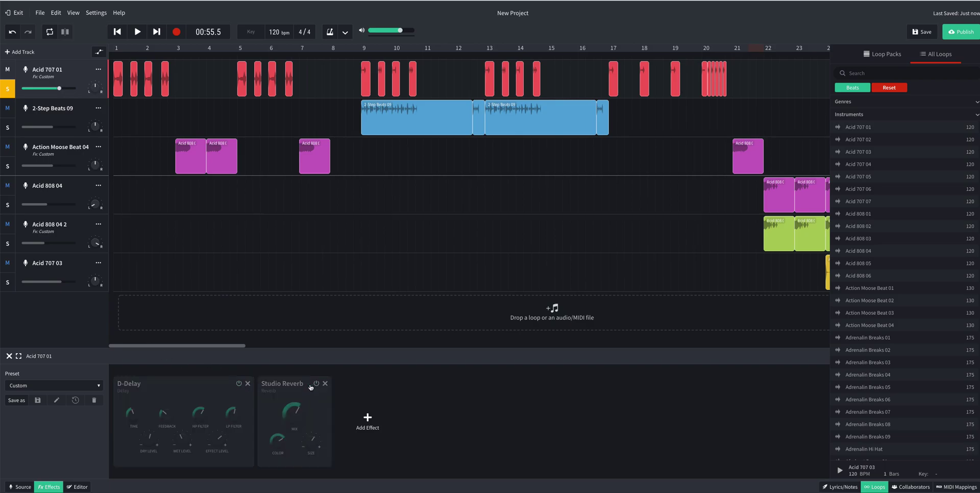
click(120, 33)
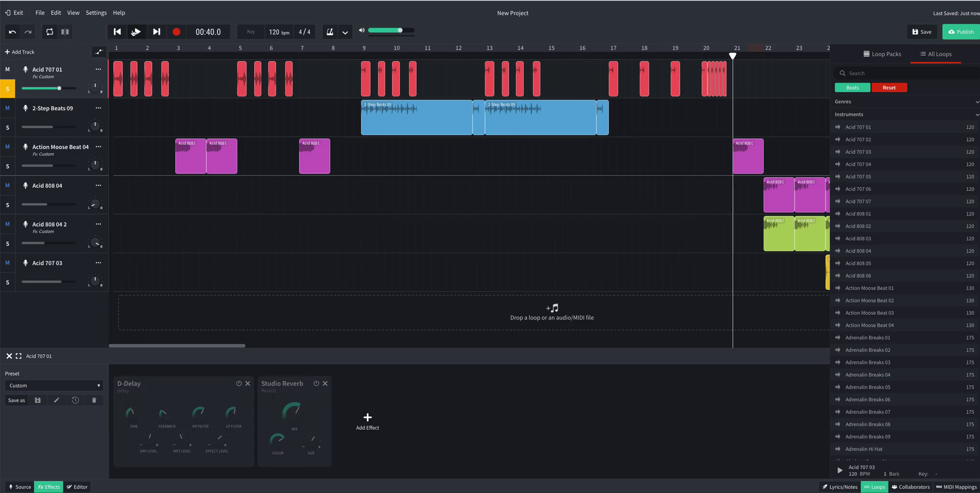
click(119, 32)
click(135, 32)
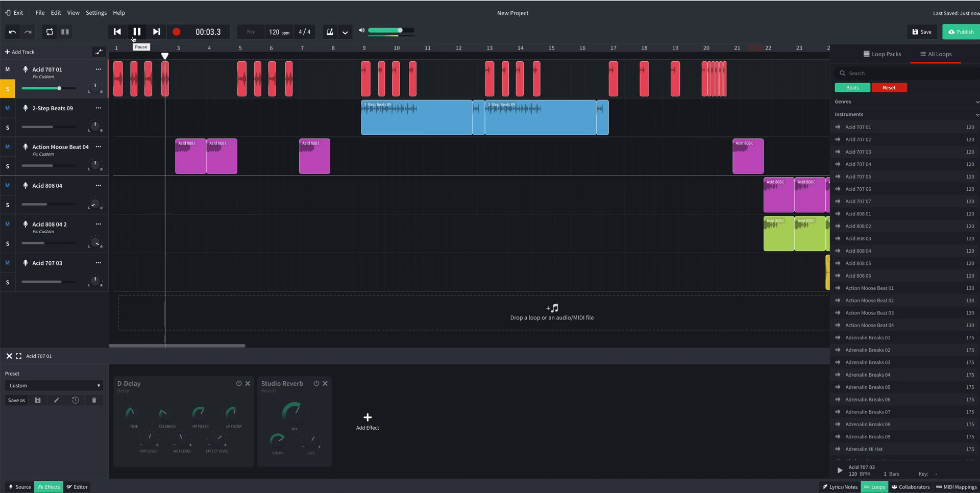
click(136, 32)
click(118, 32)
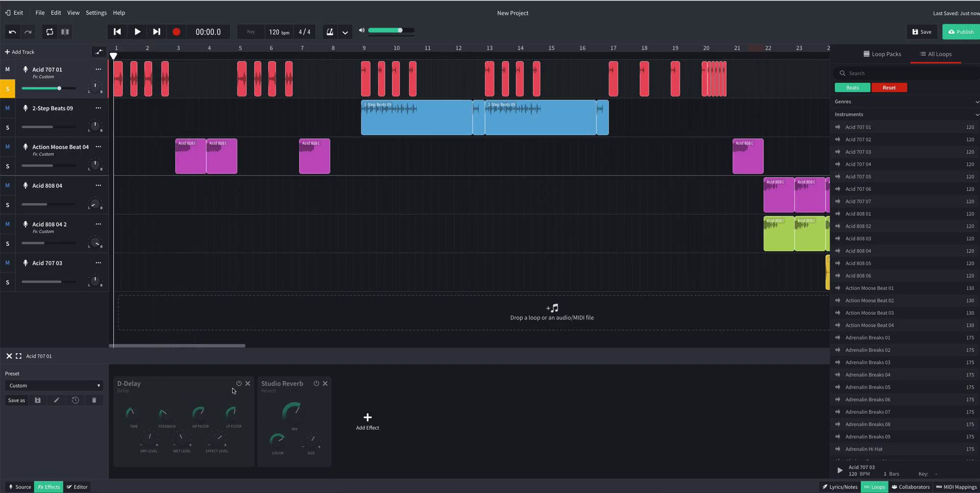
Re-enable D-Delay and play the soloed track from the start to hear the delay alone.
click(239, 384)
click(136, 31)
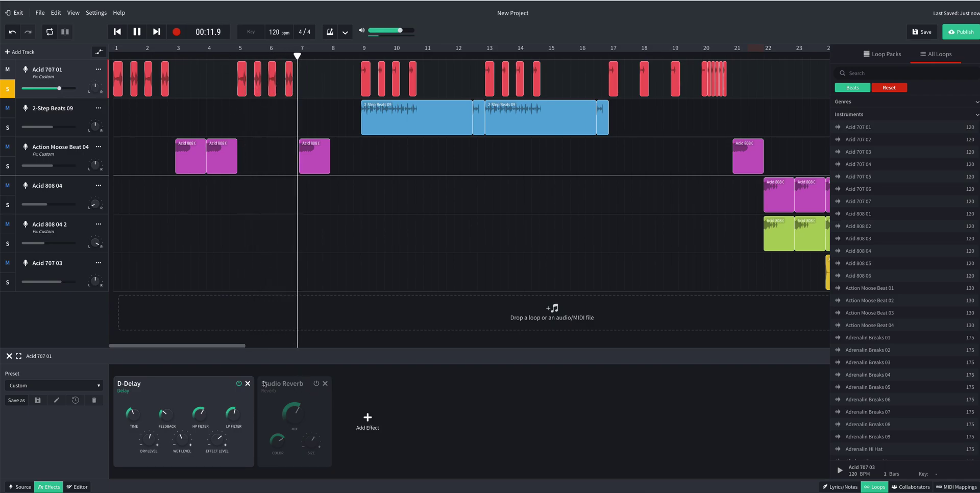
mouse_move(133, 424)
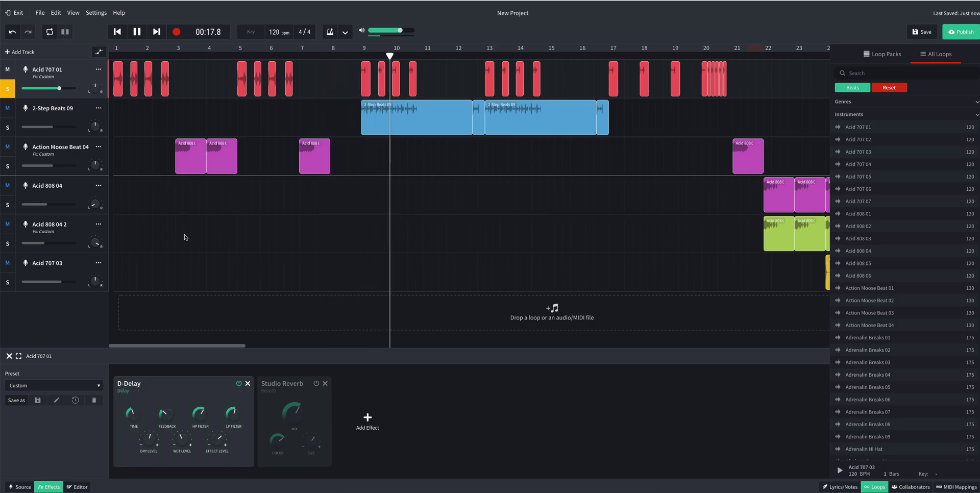
Re-enable Studio Reverb and lower its Mix to 2.0 during playback, pausing once it is set.
click(316, 384)
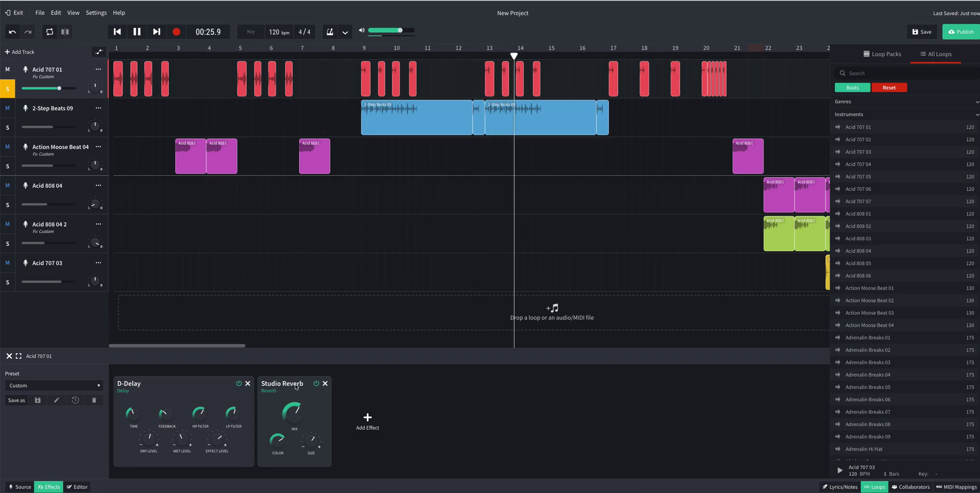
drag(296, 423, 297, 444)
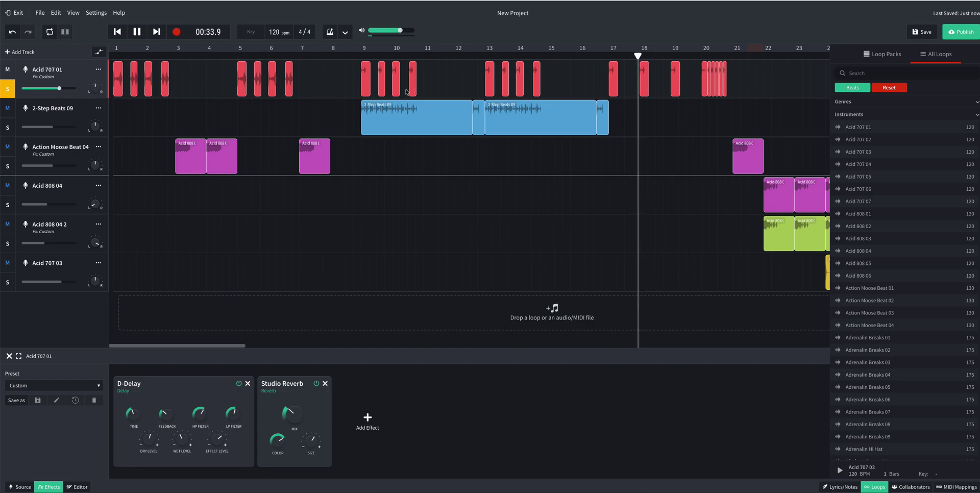
drag(292, 414, 292, 428)
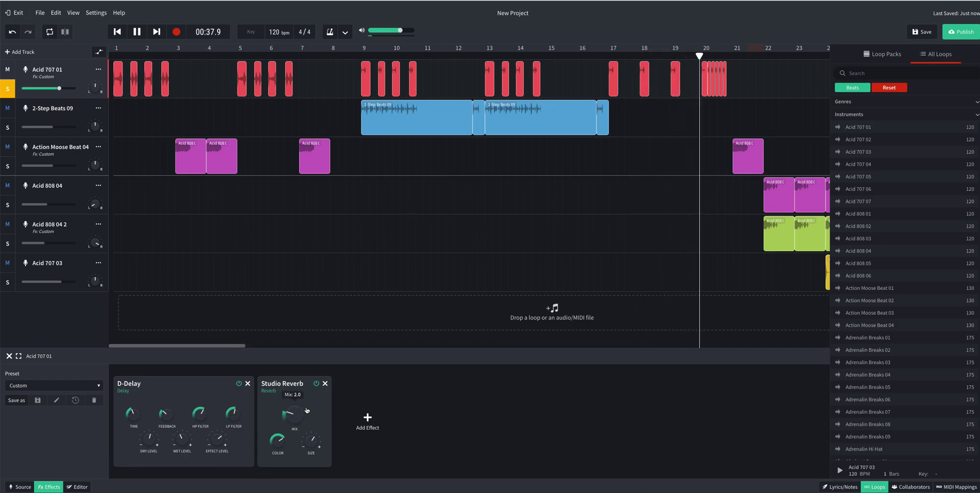
click(137, 31)
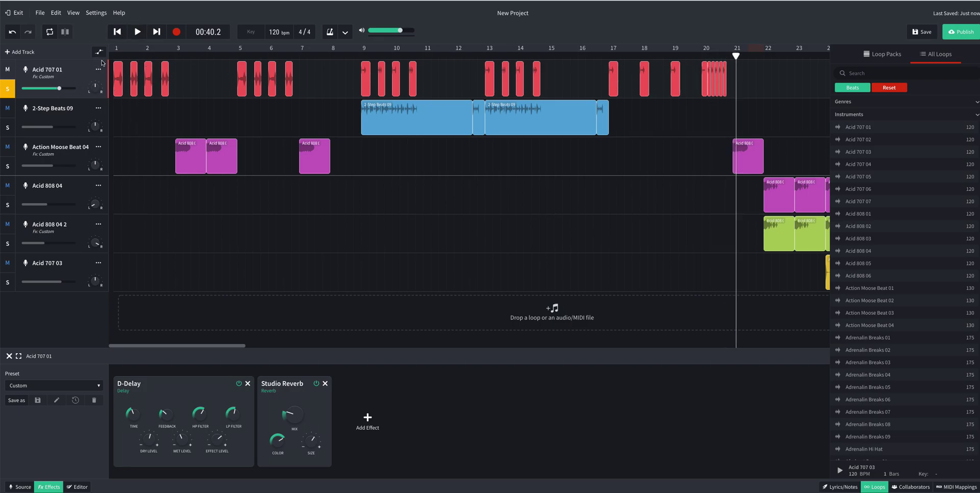
Hide the loops library and play the rapid Acid 707 01 hits around bar 20 in a closer timeline view.
click(695, 57)
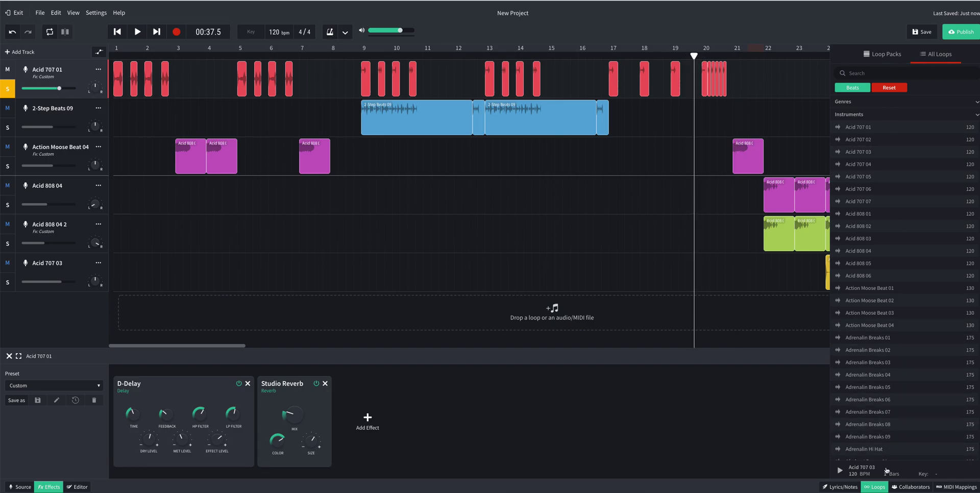
click(883, 487)
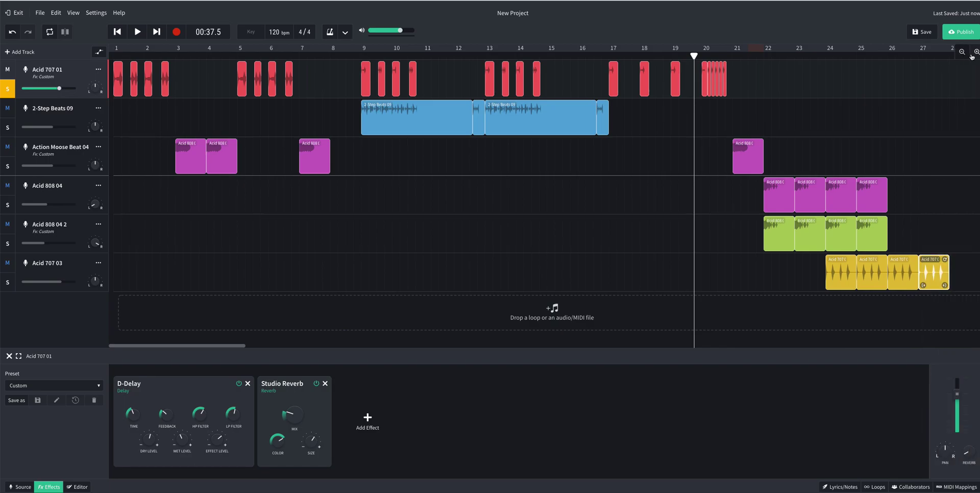
click(975, 53)
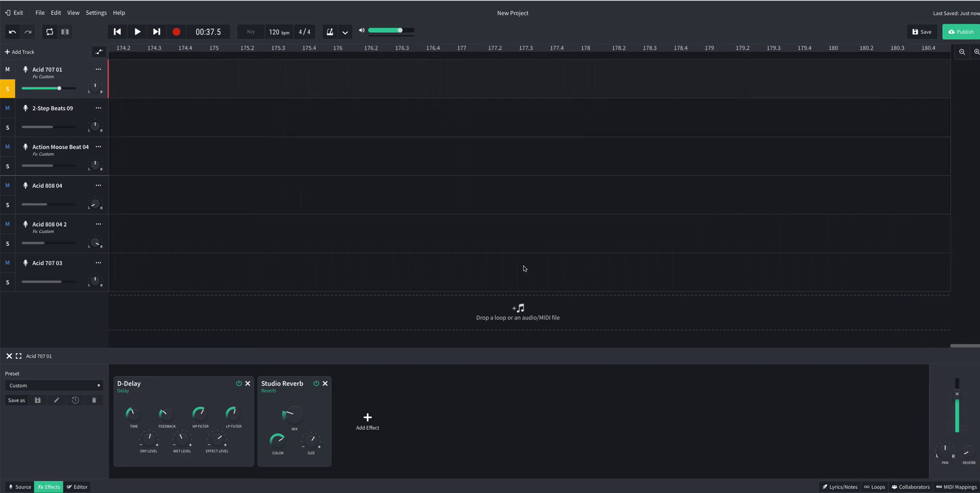
drag(961, 350, 215, 335)
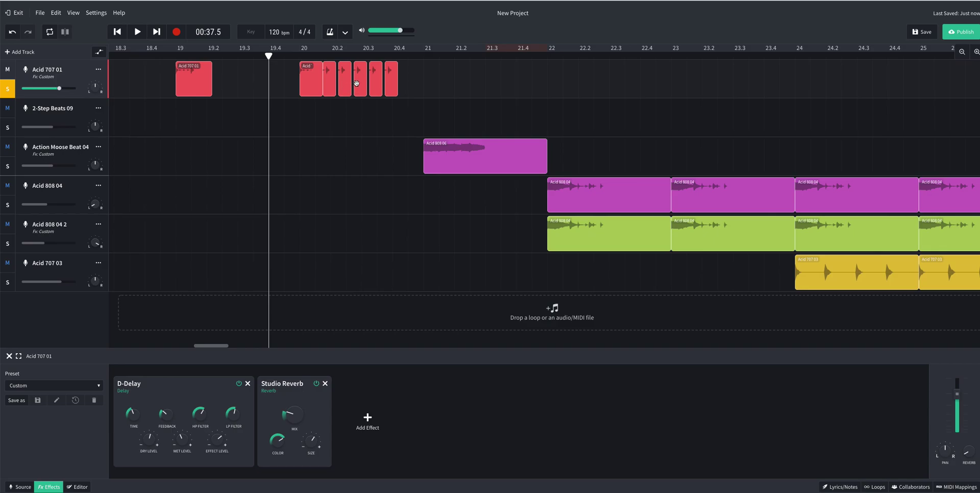
click(172, 53)
click(137, 32)
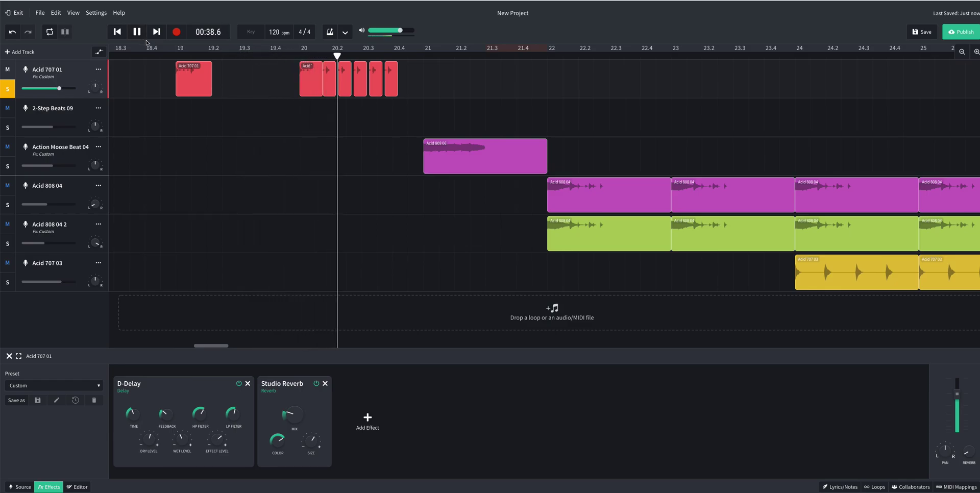
click(133, 32)
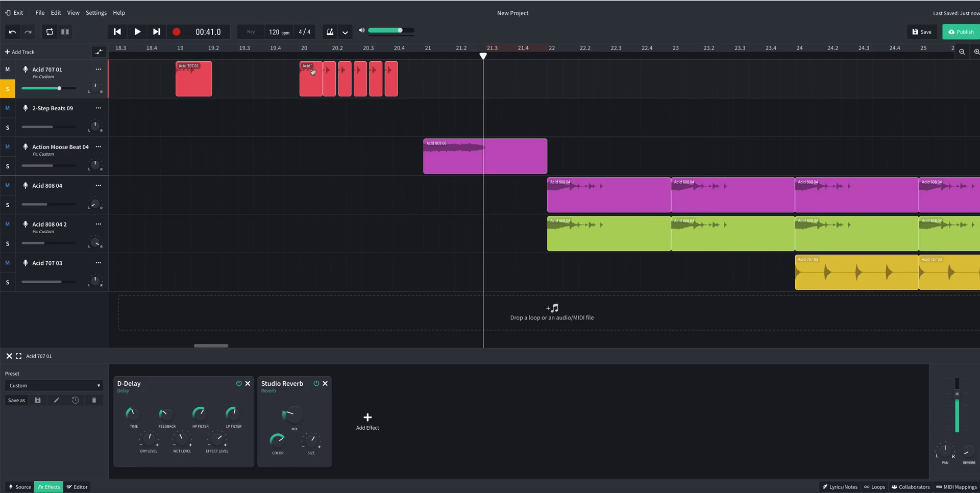
Turn off solo on the Acid 707 01 track and play the full arrangement from the beginning past bar 13.
click(5, 90)
click(117, 32)
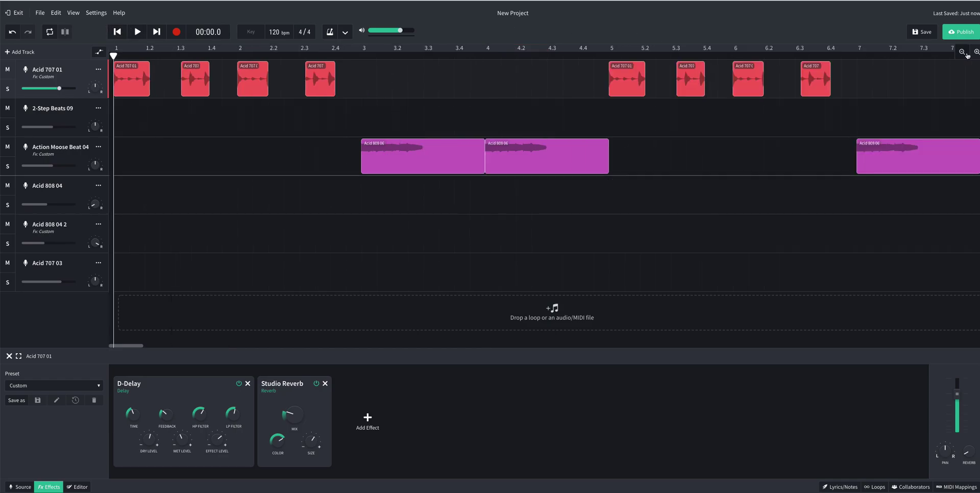
click(138, 32)
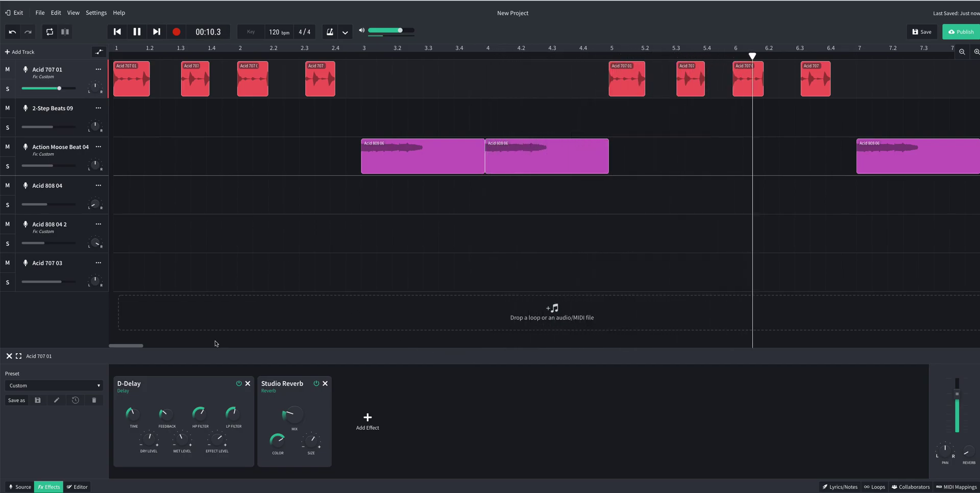
drag(125, 346, 155, 346)
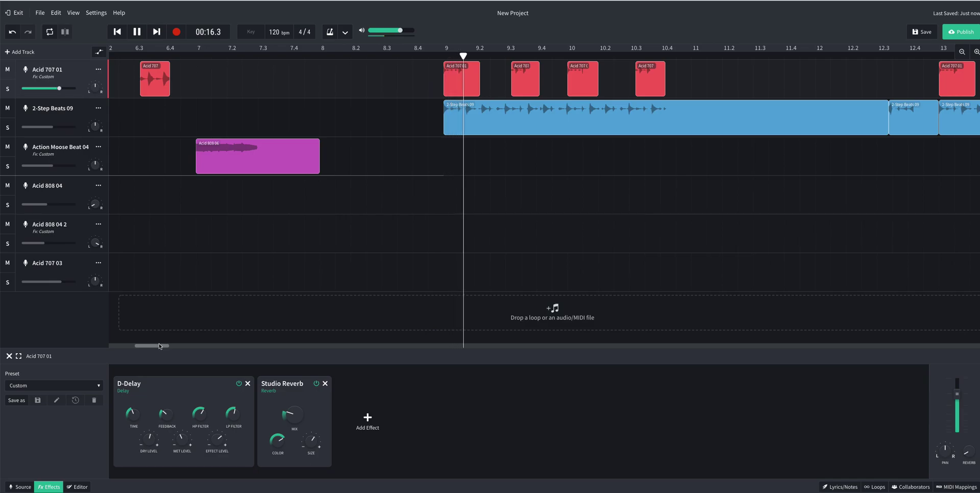
drag(150, 347, 168, 347)
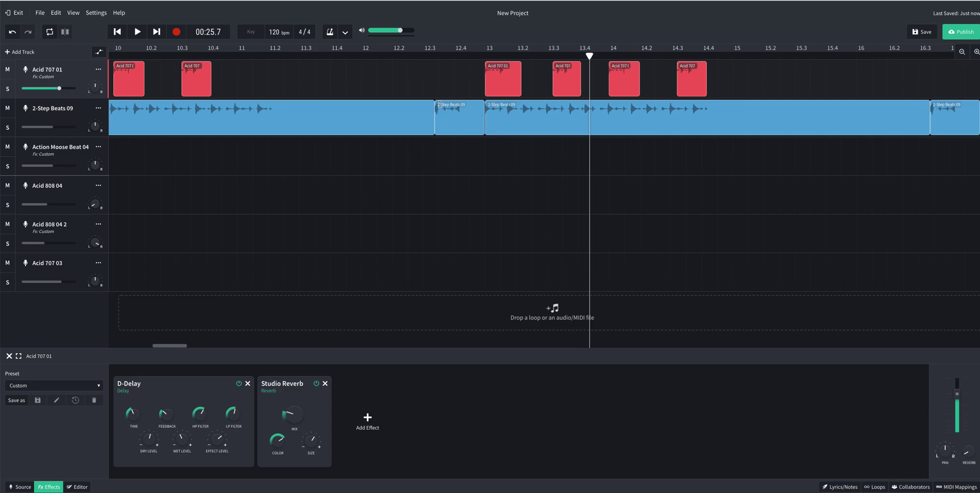
Examine the Slice and Reverse Region options for the short 2-Step Beats 09 region just before bar 13.
click(434, 55)
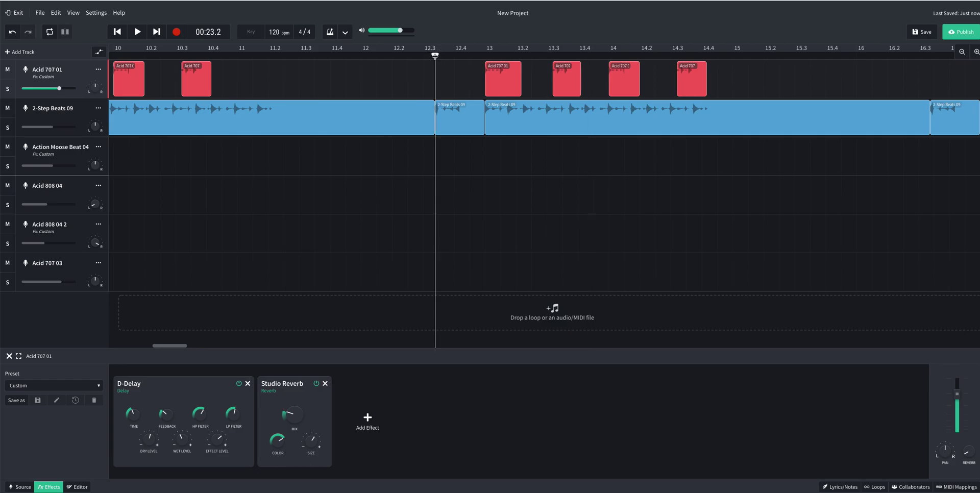
right_click(443, 119)
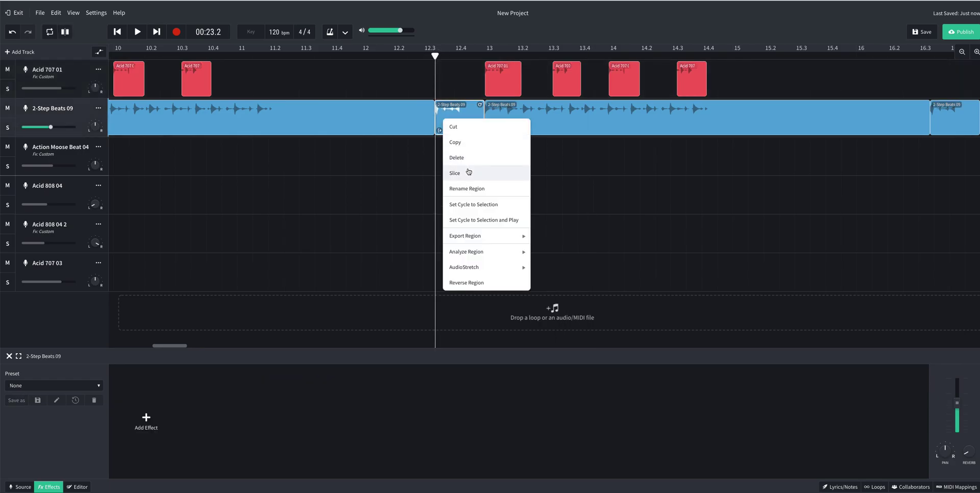
click(440, 61)
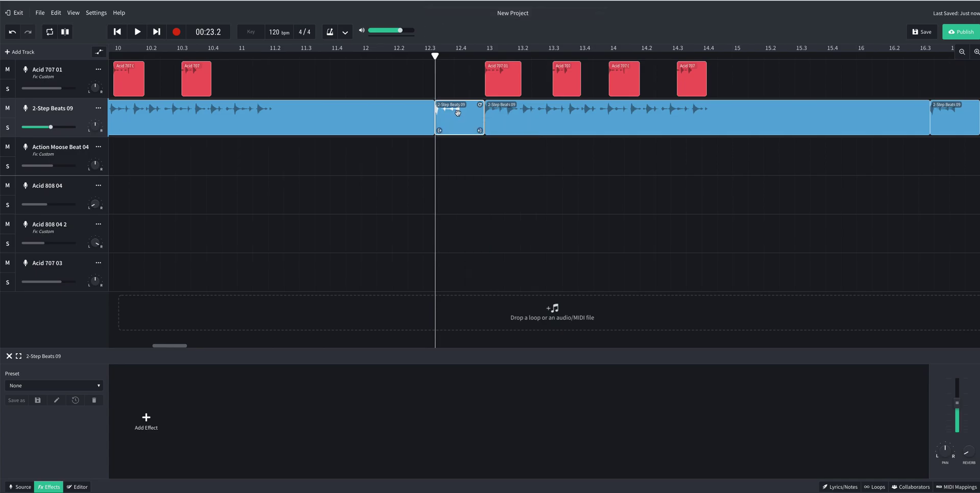
right_click(459, 119)
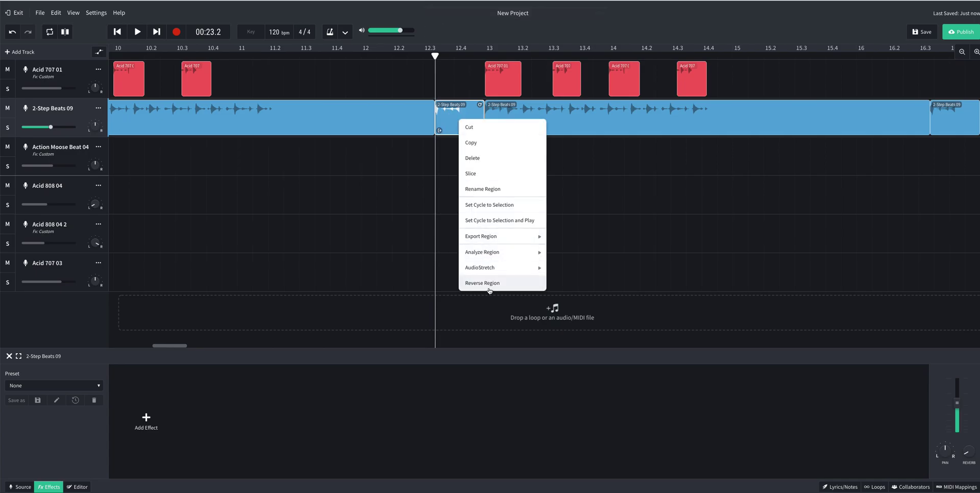
click(447, 23)
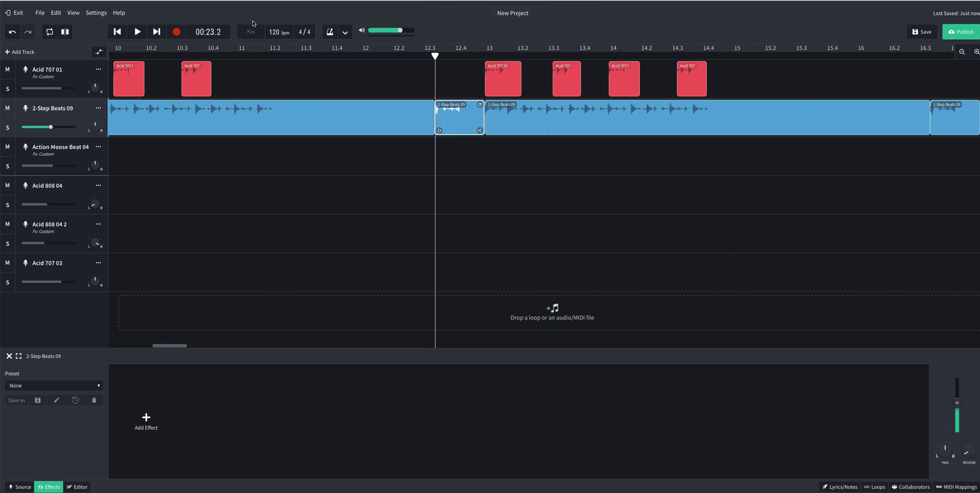
Play the arrangement from about bar 11.2 through the short 2-Step Beats 09 region and stop around bar 15.
click(284, 57)
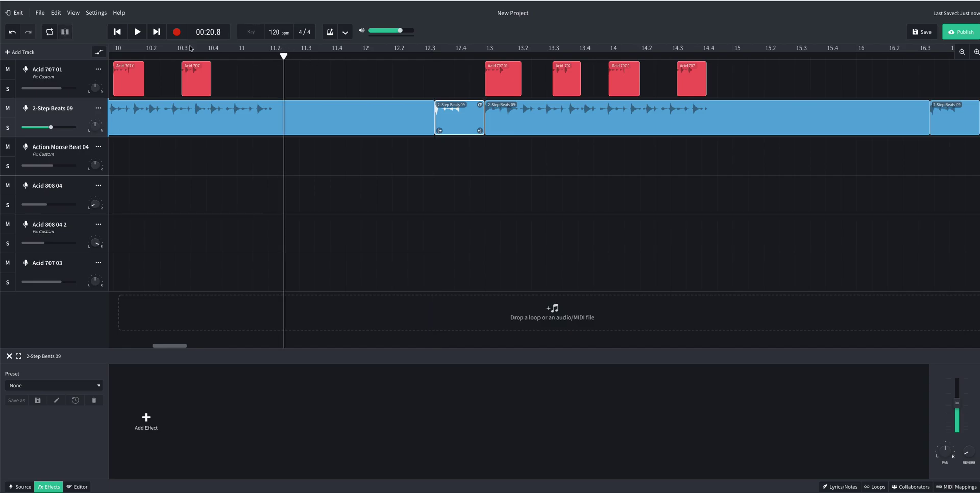
click(136, 32)
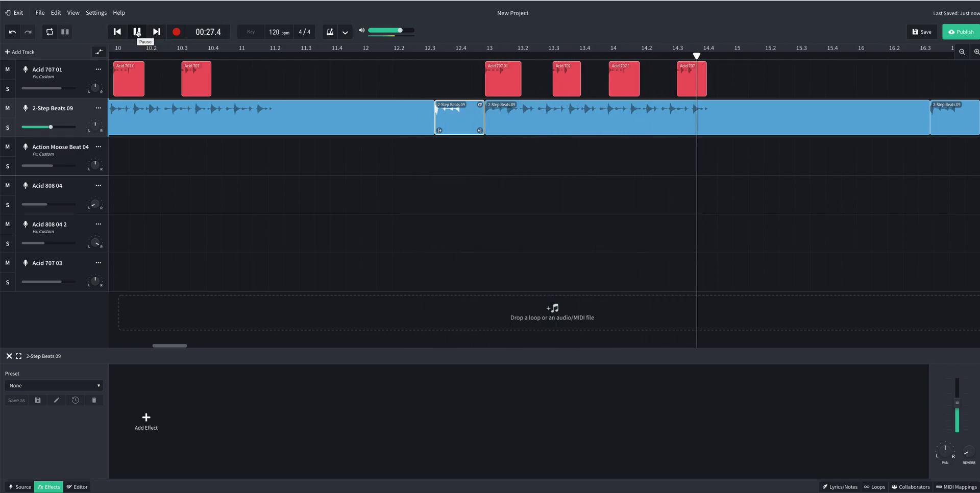
click(138, 32)
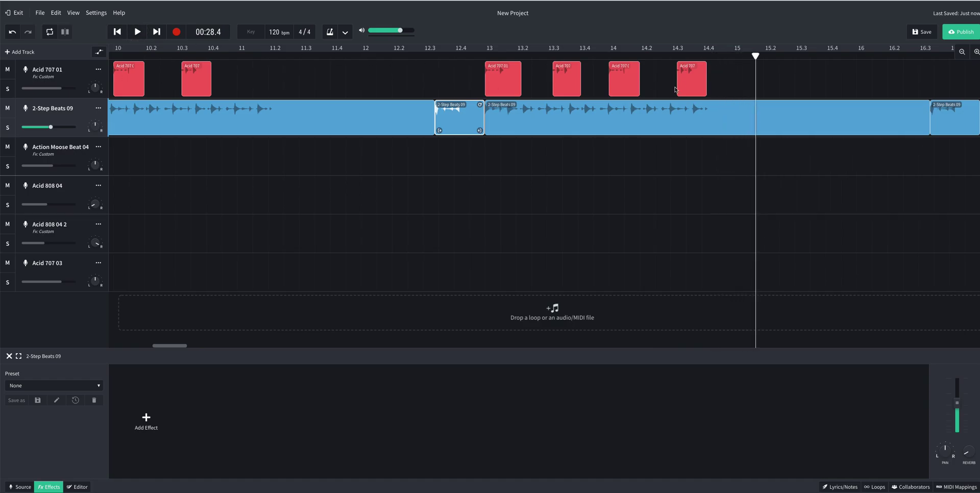
Delete the three Acid 707 01 hits following the one at bar 13 and the three following the one at bar 9.
click(734, 86)
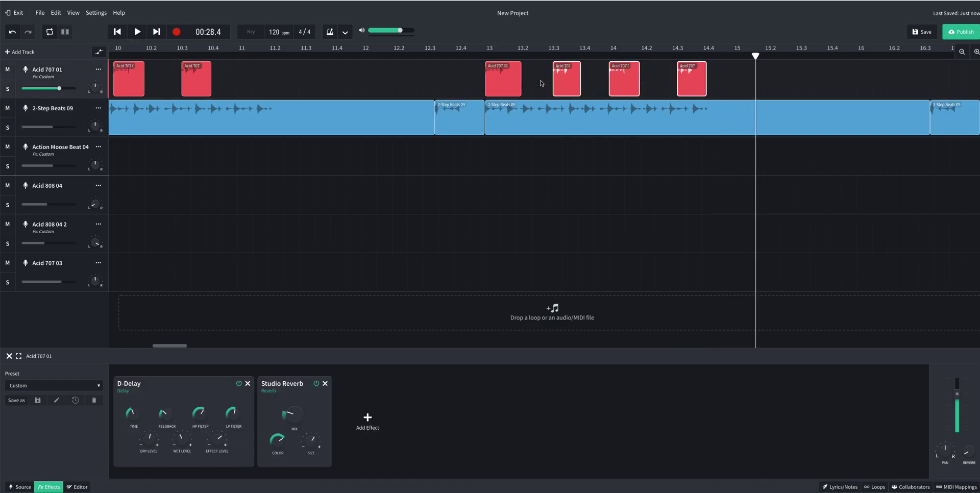
key(Delete)
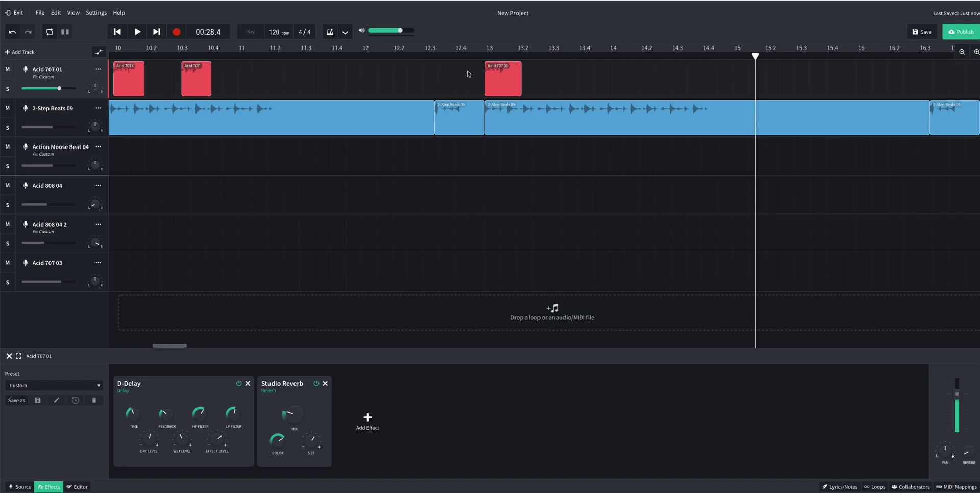
drag(178, 346, 162, 346)
click(598, 88)
drag(598, 87, 431, 88)
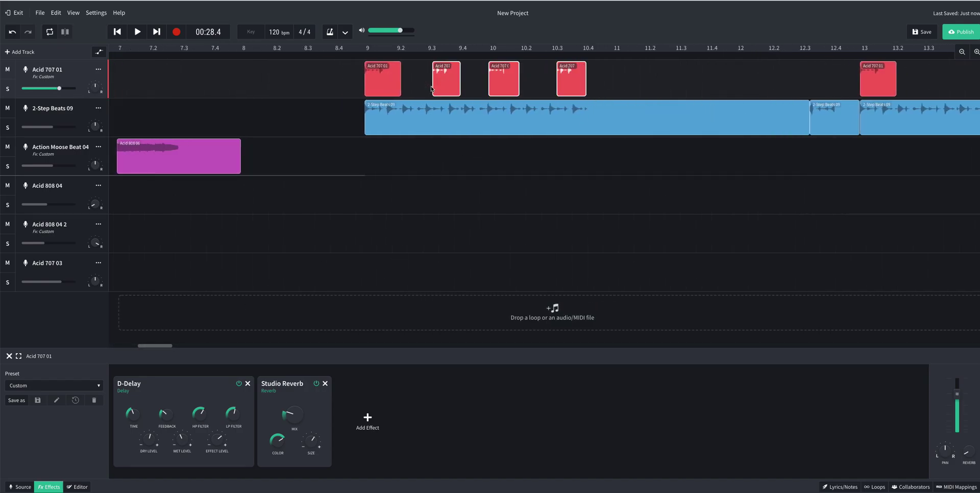
key(Delete)
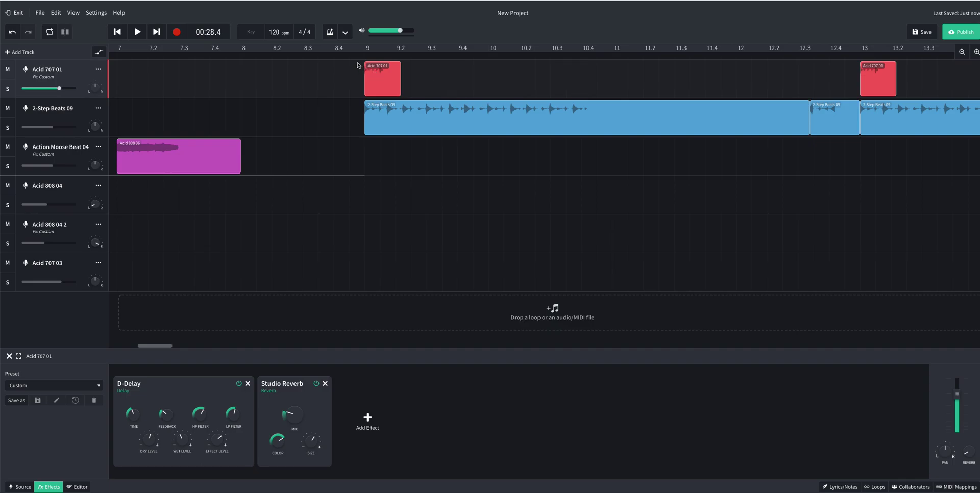
Play the arrangement from about bar 7.4 to bar 26 in a wider timeline view.
click(225, 53)
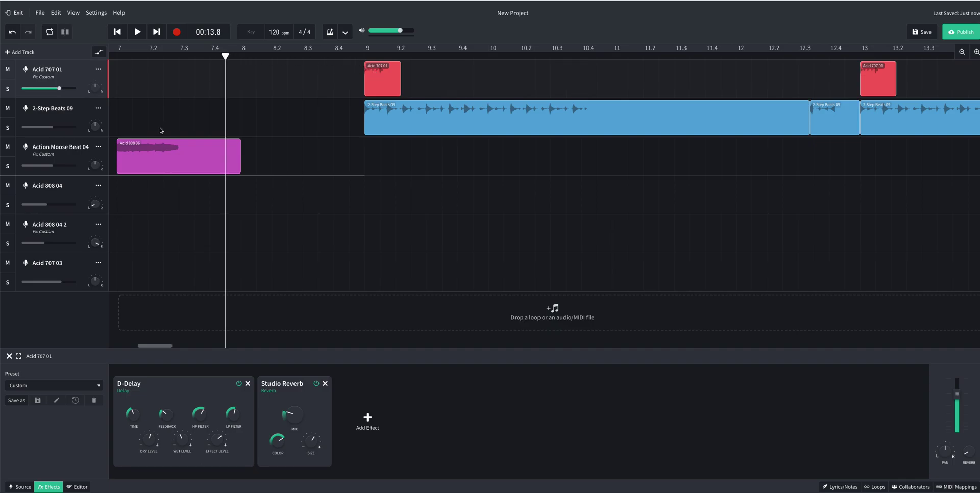
click(143, 34)
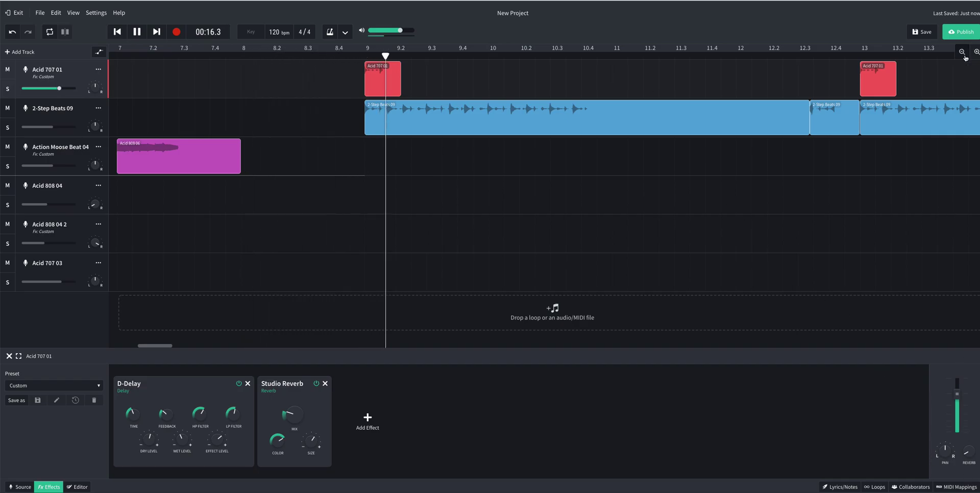
click(962, 53)
click(962, 53)
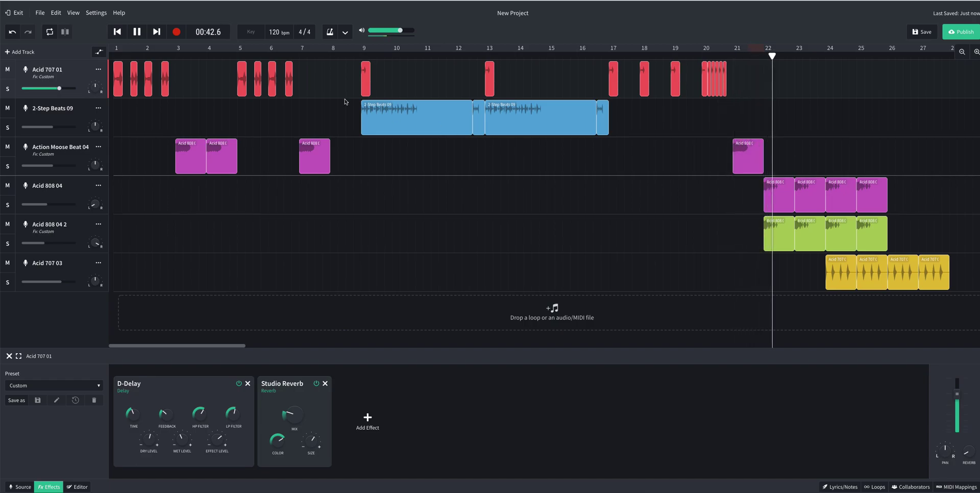
click(136, 32)
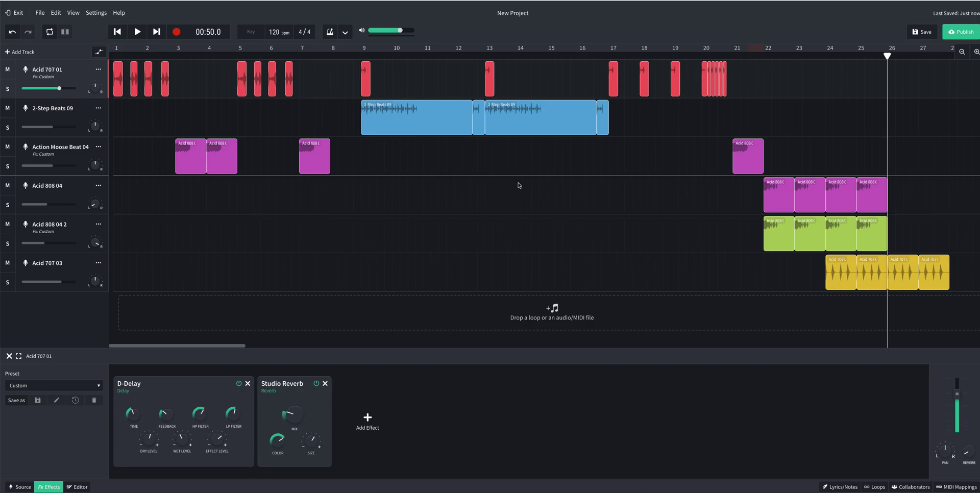
Solo the Acid 808 04 and Acid 808 04 2 tracks.
drag(234, 344, 211, 344)
click(65, 195)
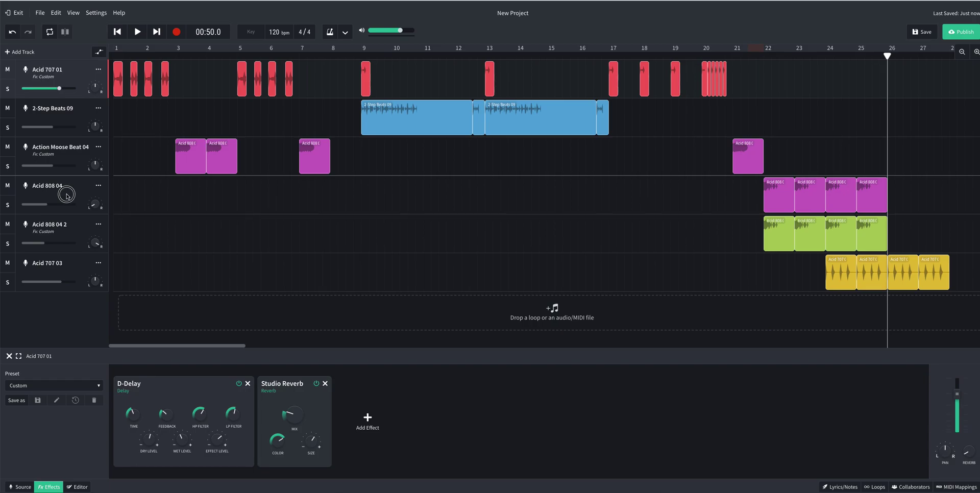
click(10, 206)
click(7, 244)
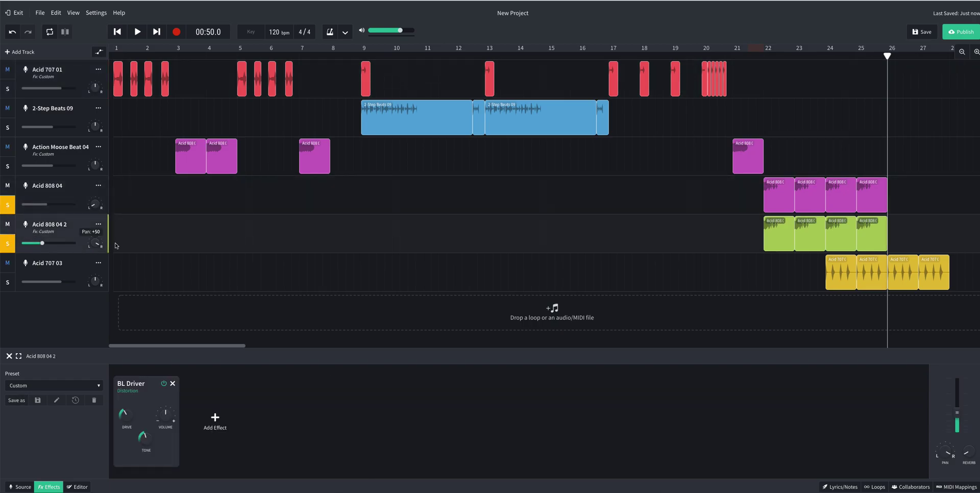
Play the two soloed Acid 808 tracks from just before bar 22 to about bar 26.
click(762, 65)
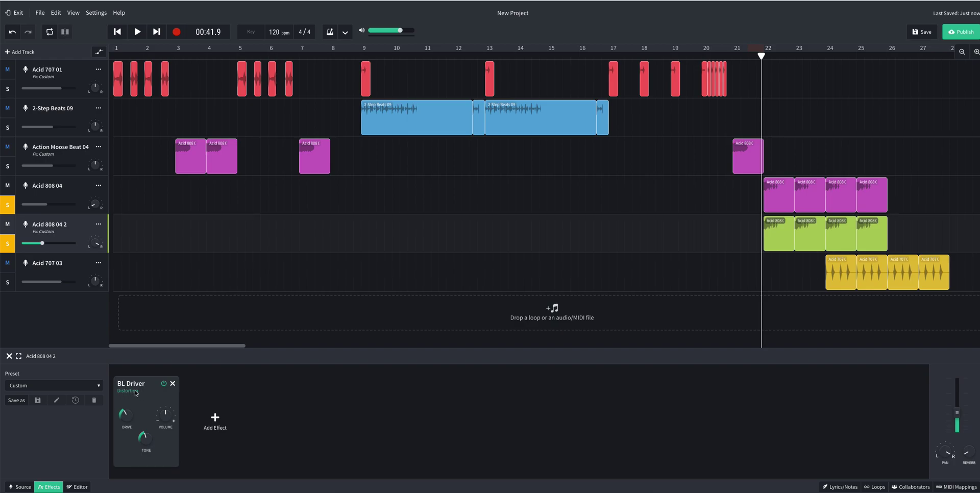
mouse_move(98, 250)
click(137, 31)
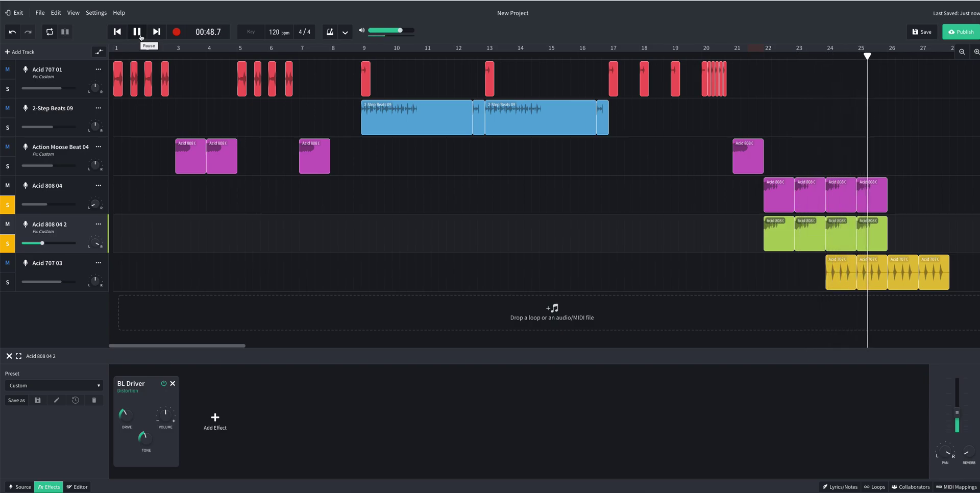
click(137, 32)
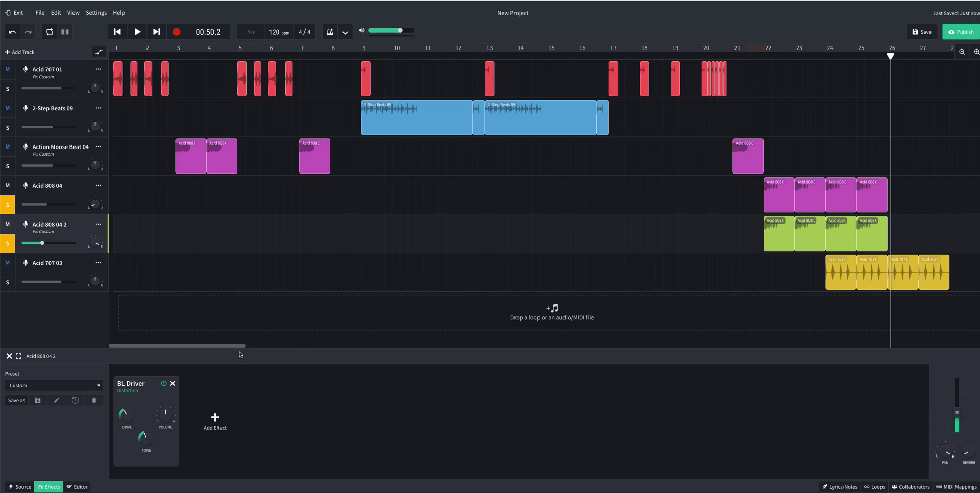
Copy the Action Moose Beat 04 track's region at bar 21 and paste it twice in a row starting at bar 26.
drag(238, 348, 294, 346)
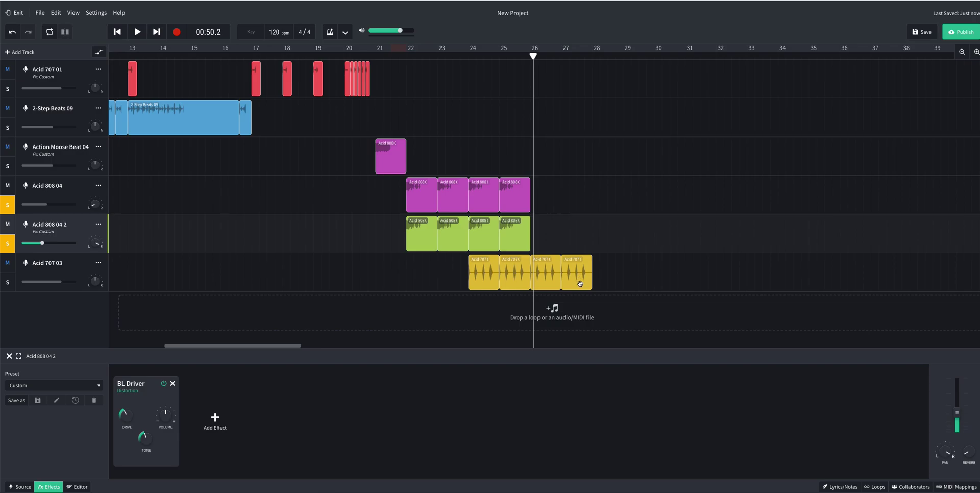
click(386, 161)
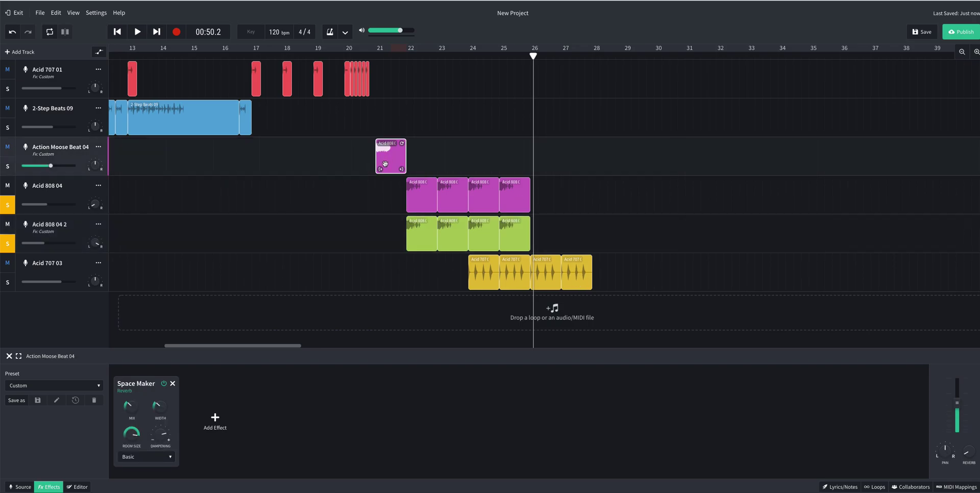
right_click(388, 156)
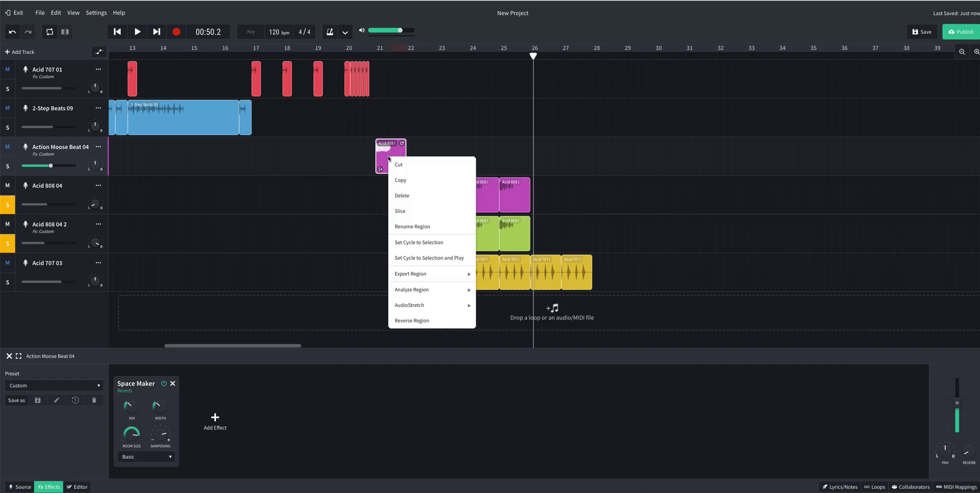
click(399, 181)
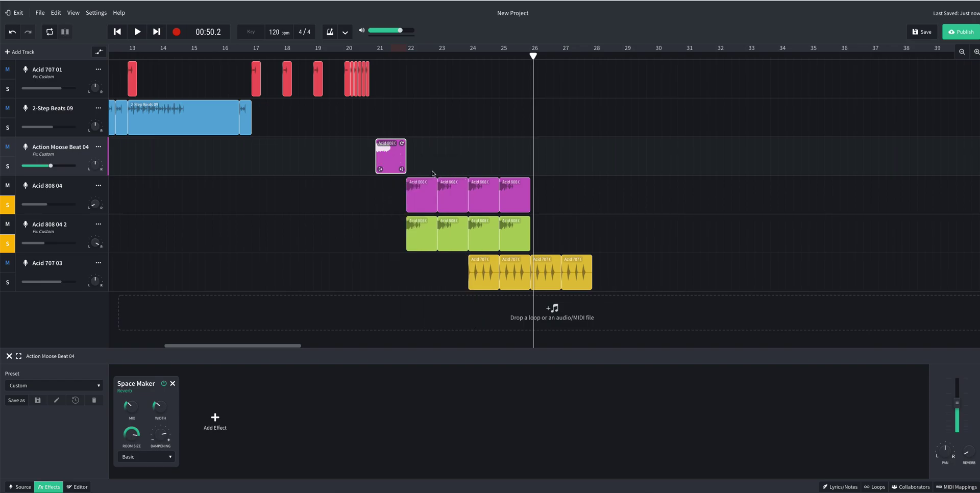
click(531, 56)
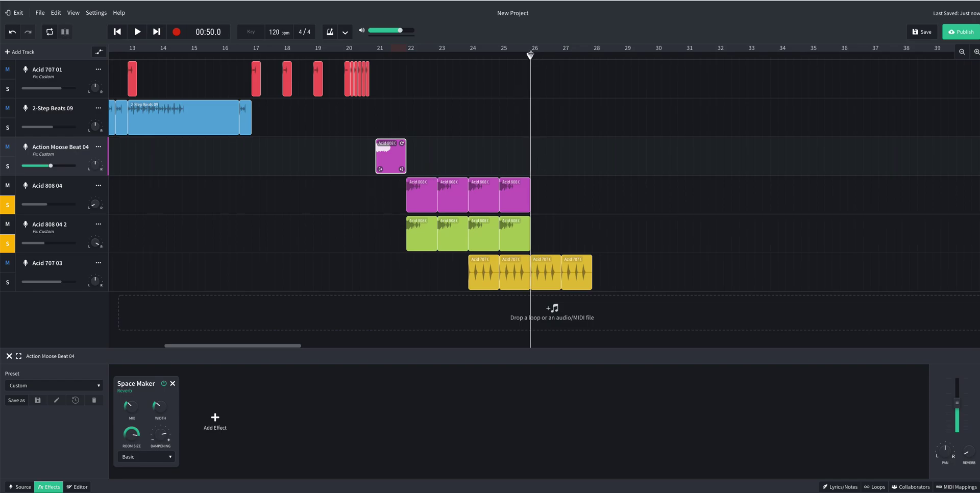
key(ctrl+v)
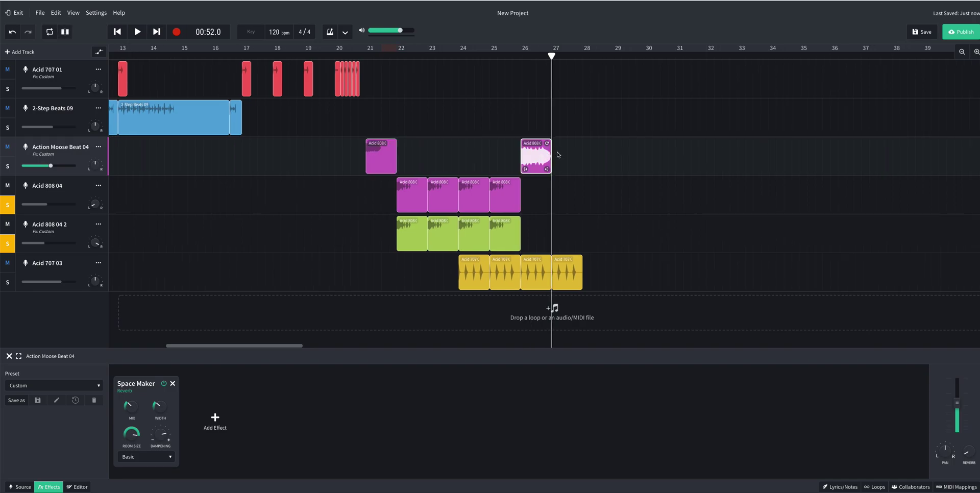
key(ctrl+v)
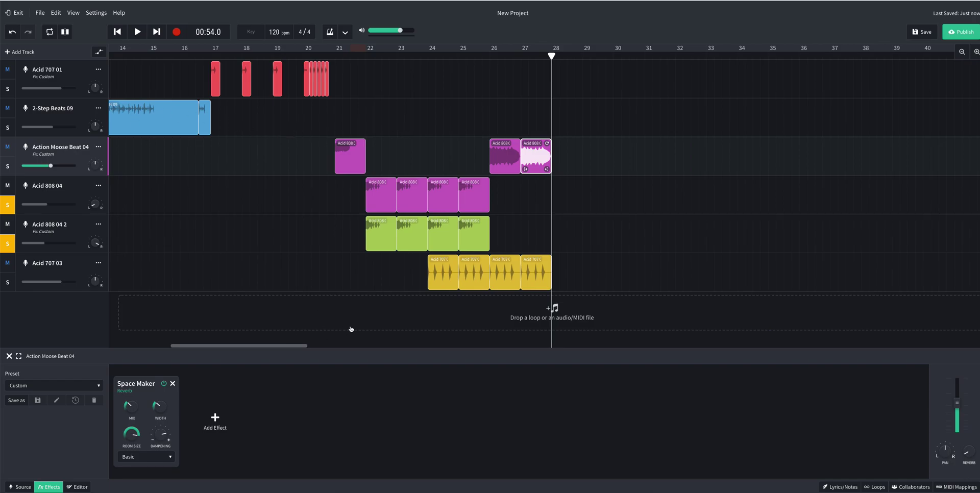
Copy the long and short 2-Step Beats 09 regions starting at bar 13 and place the copies from bar 26 to bar 30.
drag(256, 346, 221, 345)
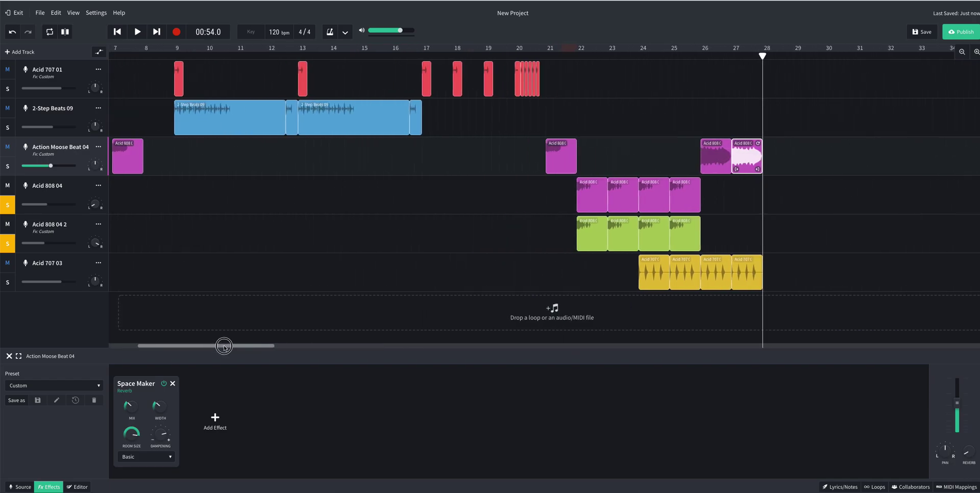
click(335, 122)
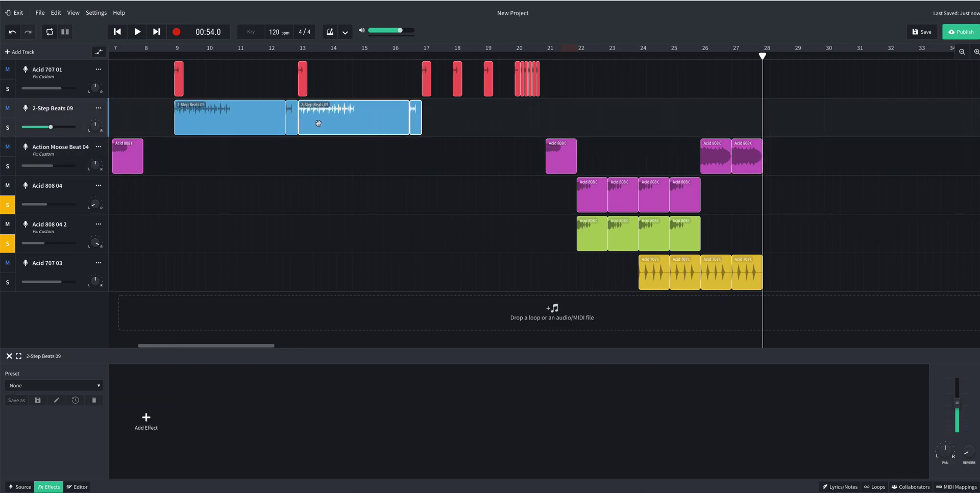
right_click(318, 123)
click(341, 149)
click(702, 123)
right_click(702, 114)
click(716, 119)
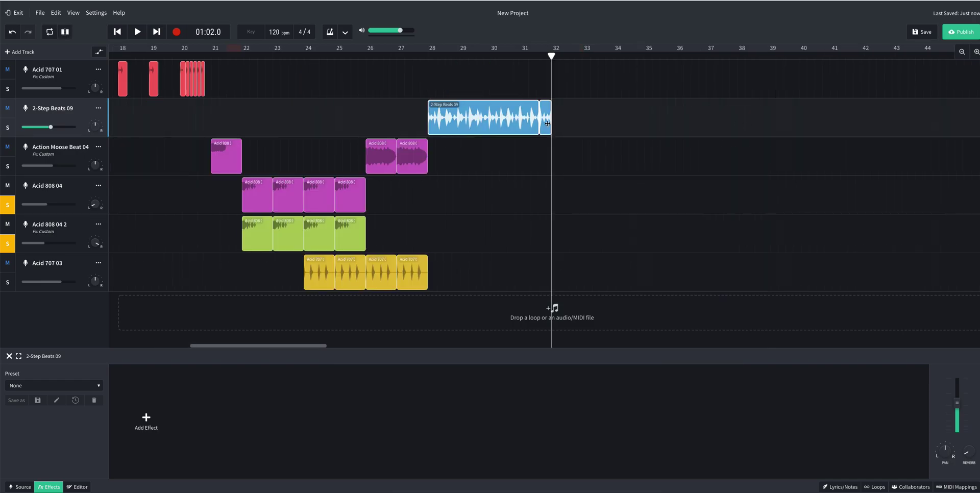
drag(487, 117, 424, 115)
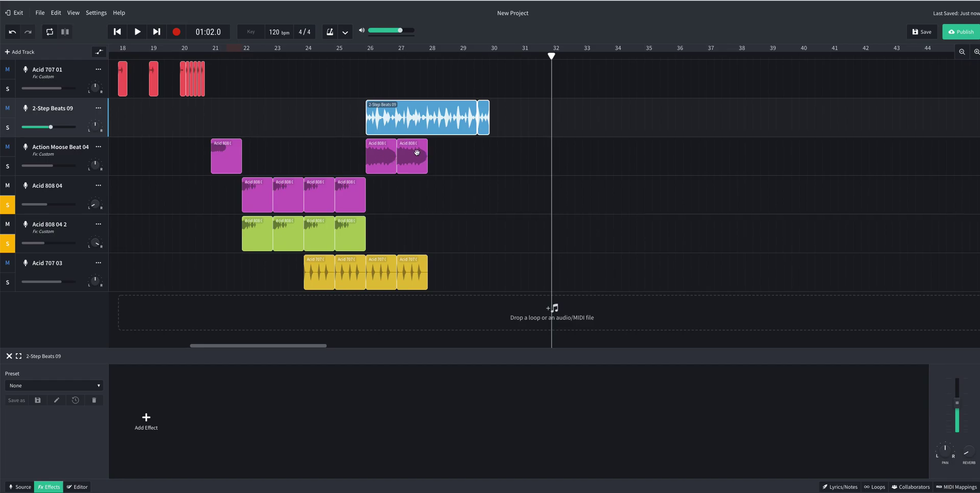
Copy the Action Moose Beat 04 track's region at bar 27 and place two more copies at bars 28 and 29.
right_click(417, 152)
click(436, 171)
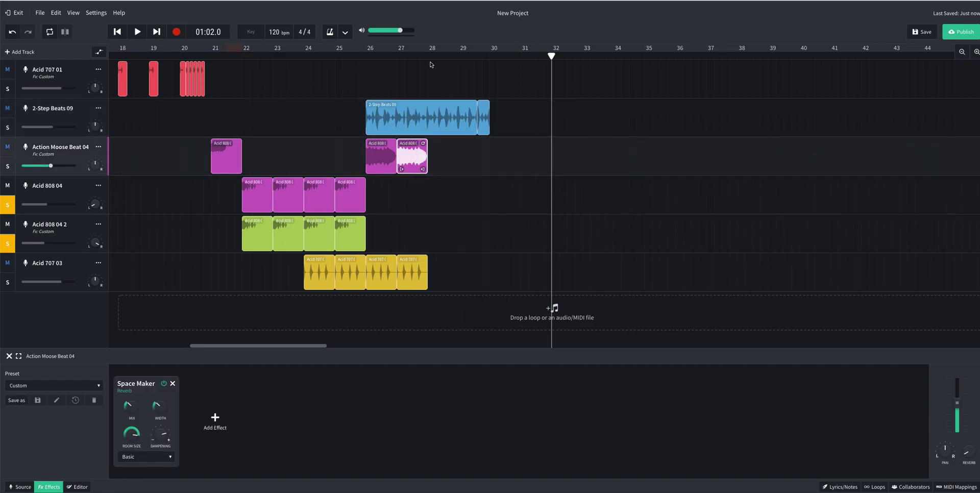
drag(457, 159, 415, 158)
key(ctrl+v)
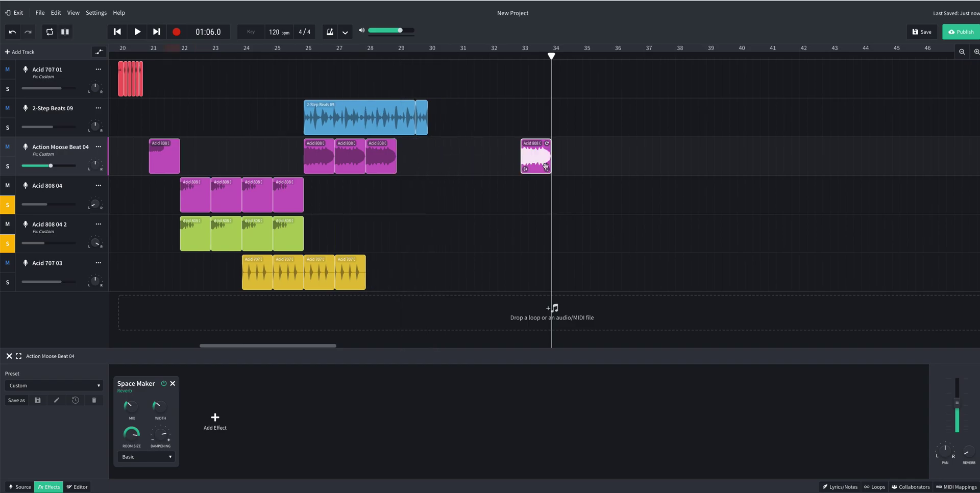
drag(541, 159, 419, 163)
Copy the last Acid 707 03 region at bar 27 and place two more copies at bars 28 and 29.
click(356, 273)
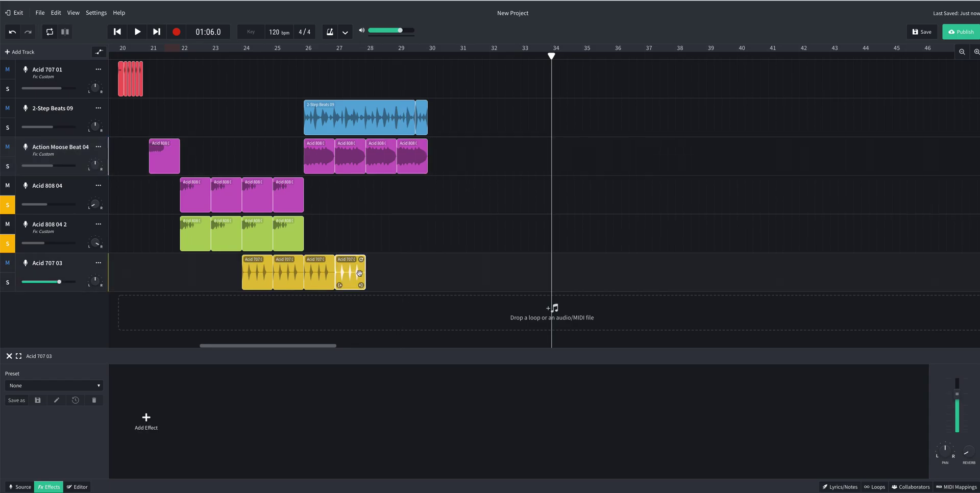
right_click(354, 271)
click(385, 289)
right_click(376, 269)
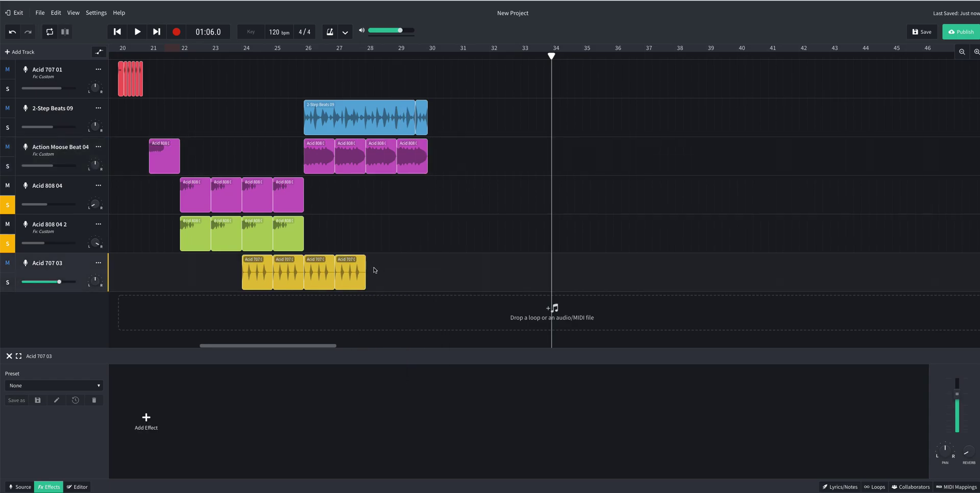
click(393, 280)
drag(535, 271, 353, 276)
right_click(378, 270)
click(407, 279)
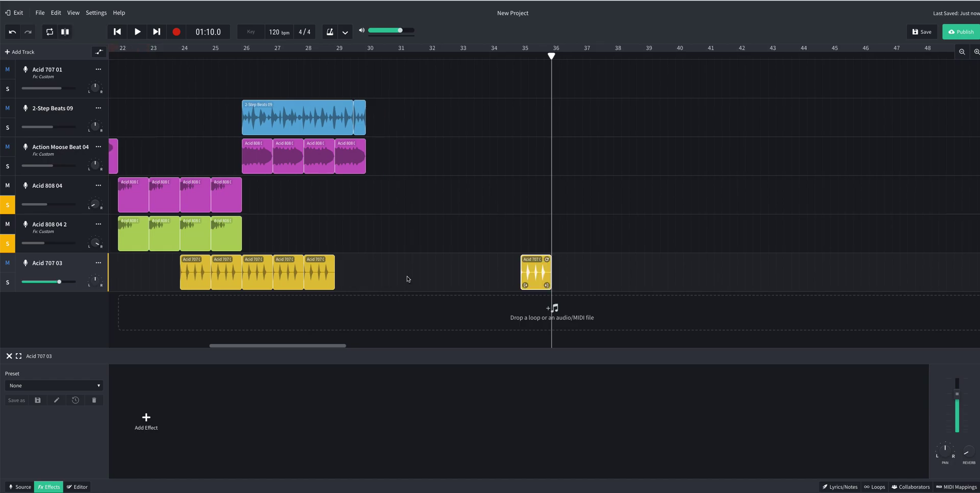
drag(525, 267, 347, 273)
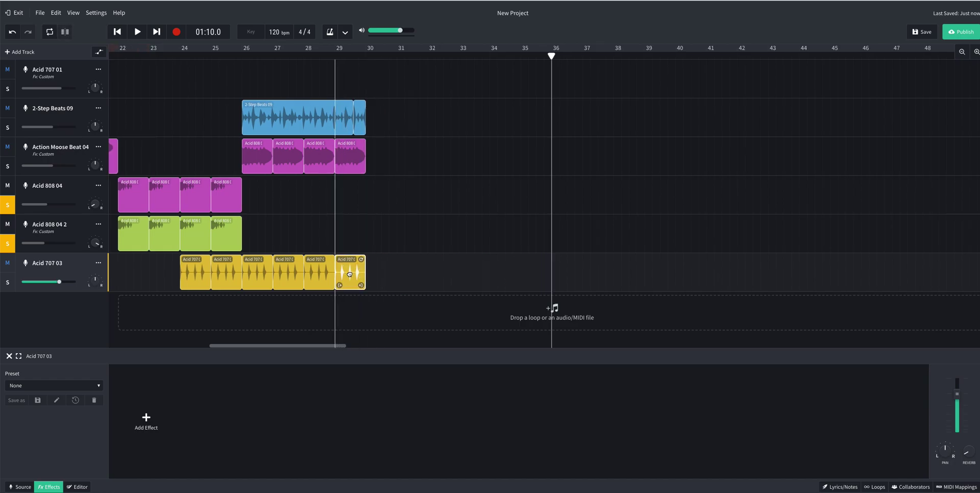
Copy the Acid 707 01 hit at bar 9 and paste it twice in succession starting at bar 26.
drag(312, 346, 265, 345)
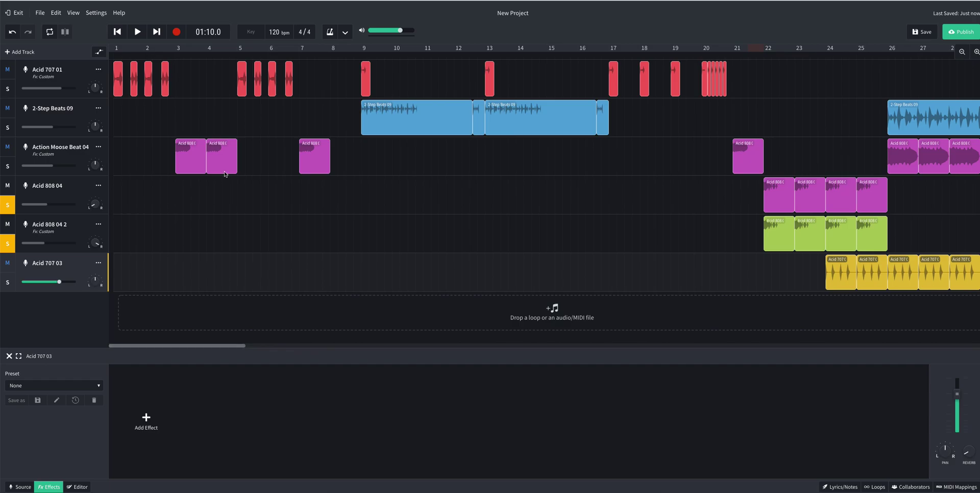
click(365, 85)
right_click(365, 84)
click(382, 109)
drag(233, 347, 354, 347)
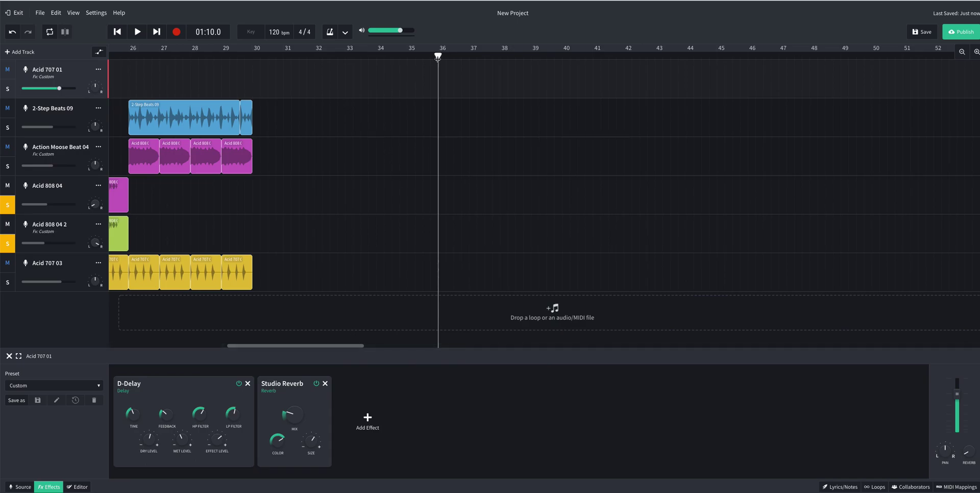
drag(437, 55, 127, 76)
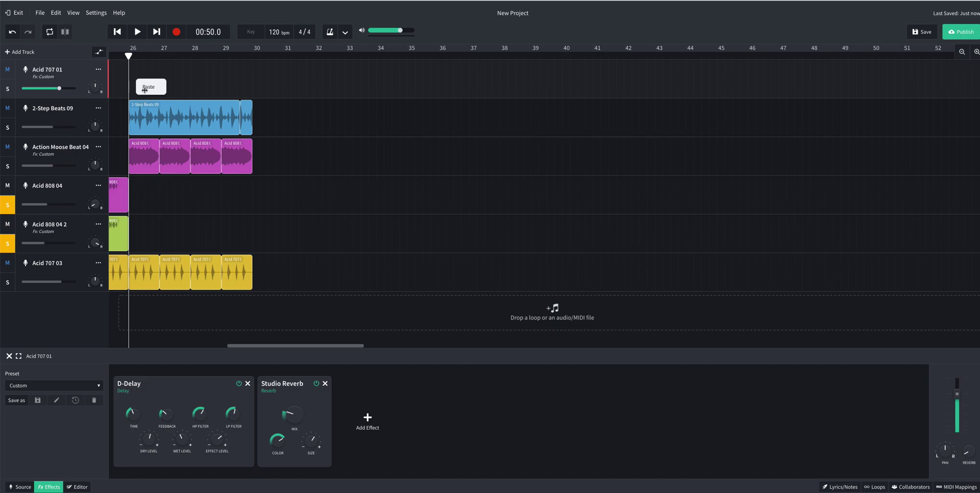
click(148, 87)
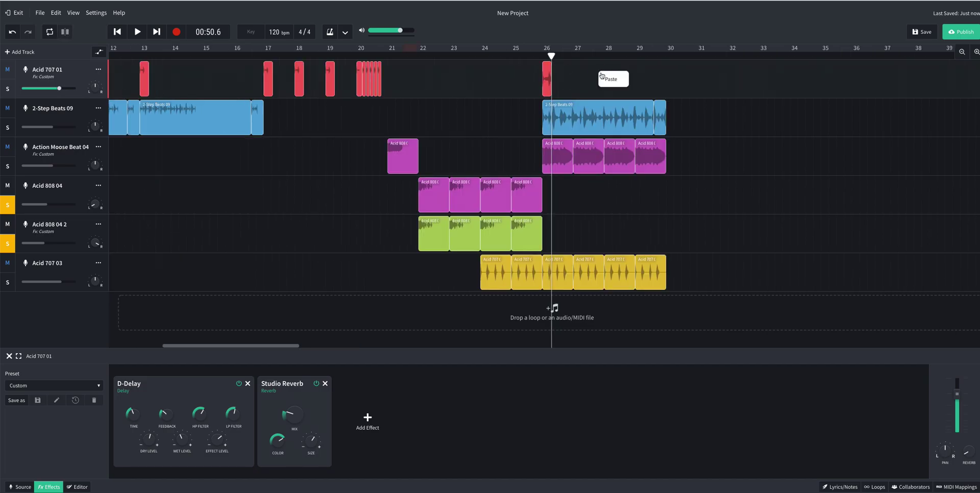
click(602, 77)
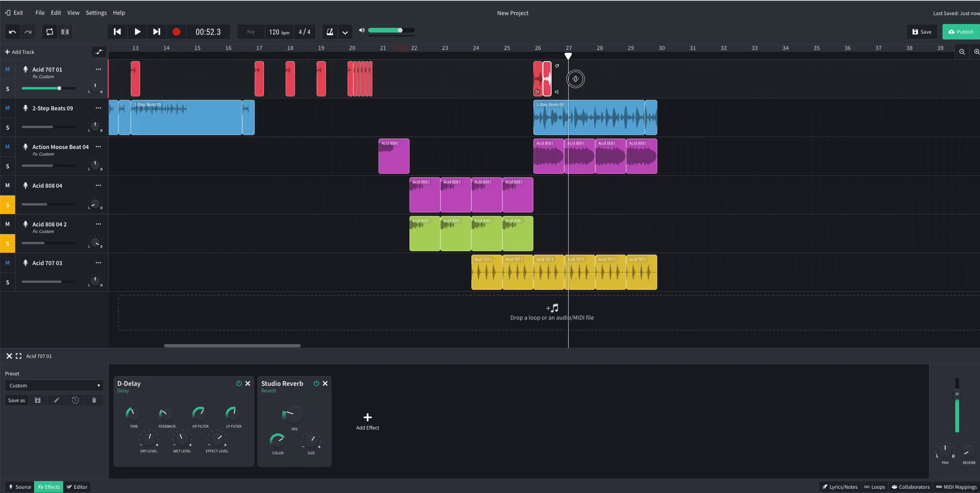
Move the second pasted Acid 707 01 hit to bar 28 and save the project.
drag(548, 80, 599, 83)
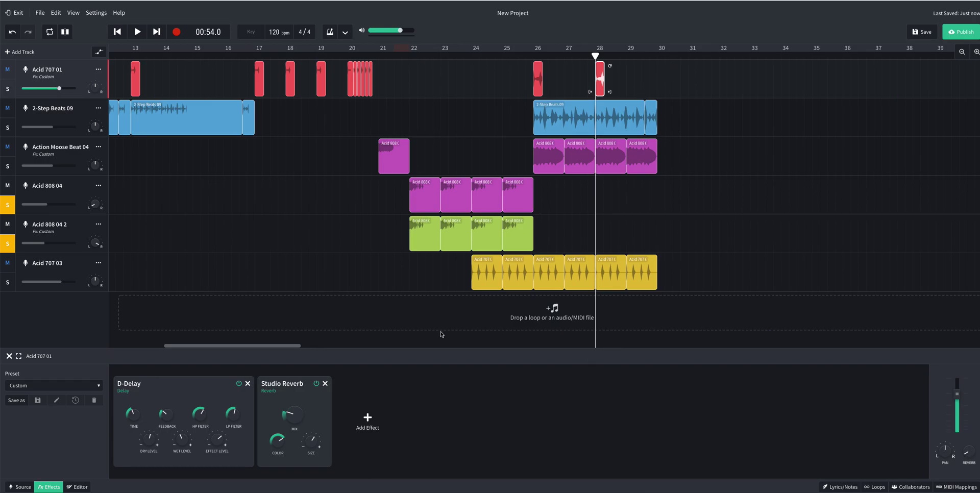
drag(282, 346, 201, 350)
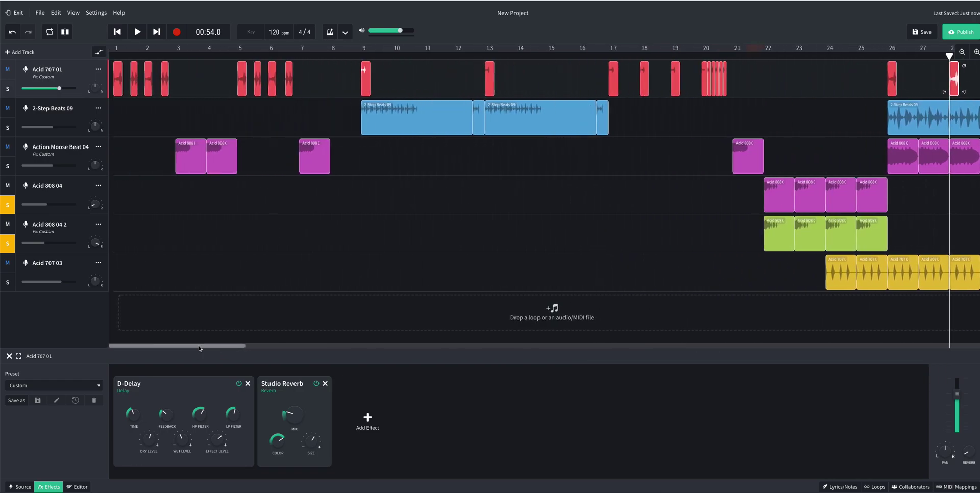
click(962, 53)
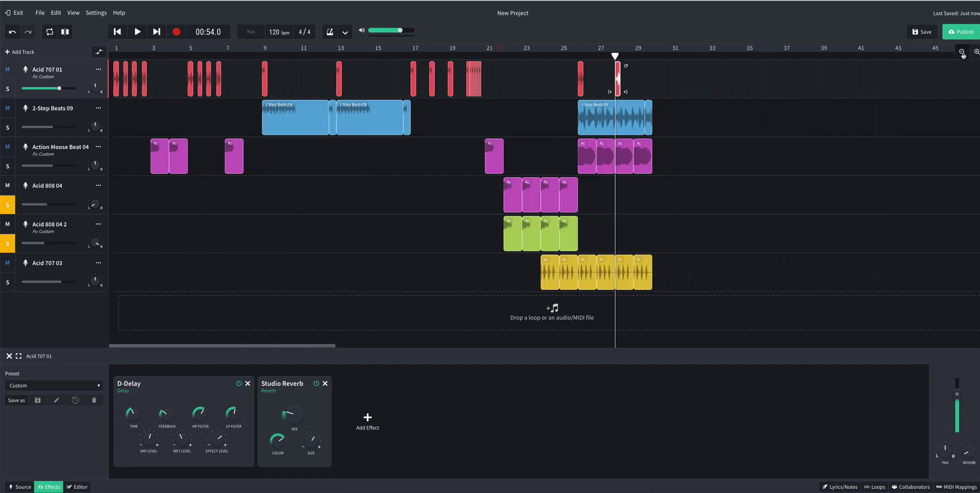
click(918, 32)
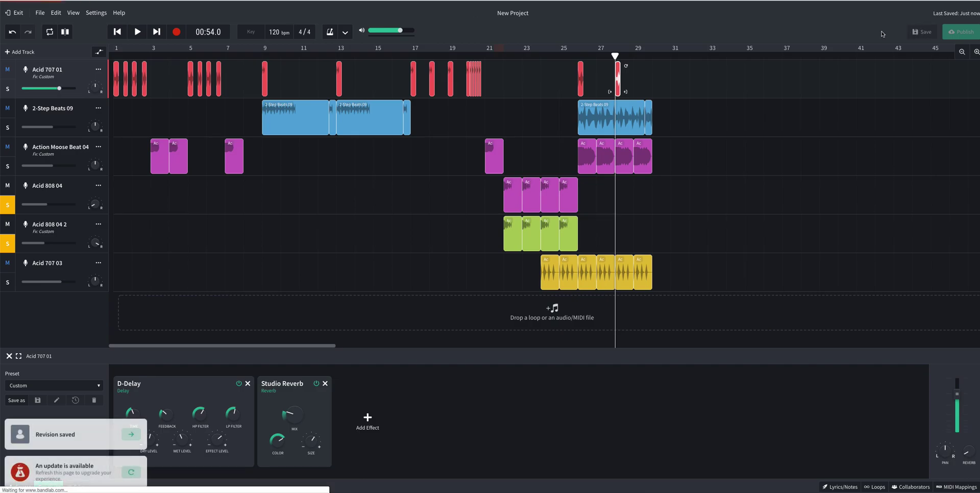
Turn off solo on the Acid 808 04 and Acid 808 04 2 tracks and play the song from the beginning.
click(117, 32)
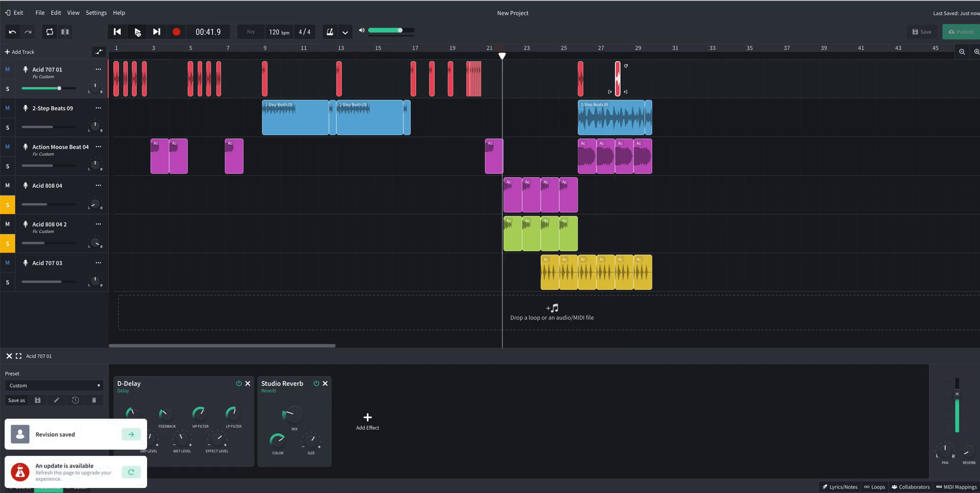
click(116, 32)
click(141, 32)
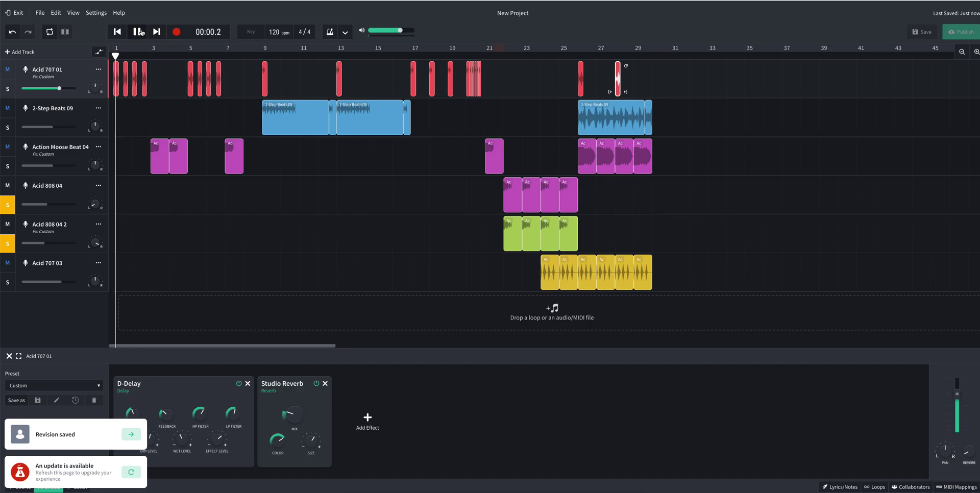
click(117, 32)
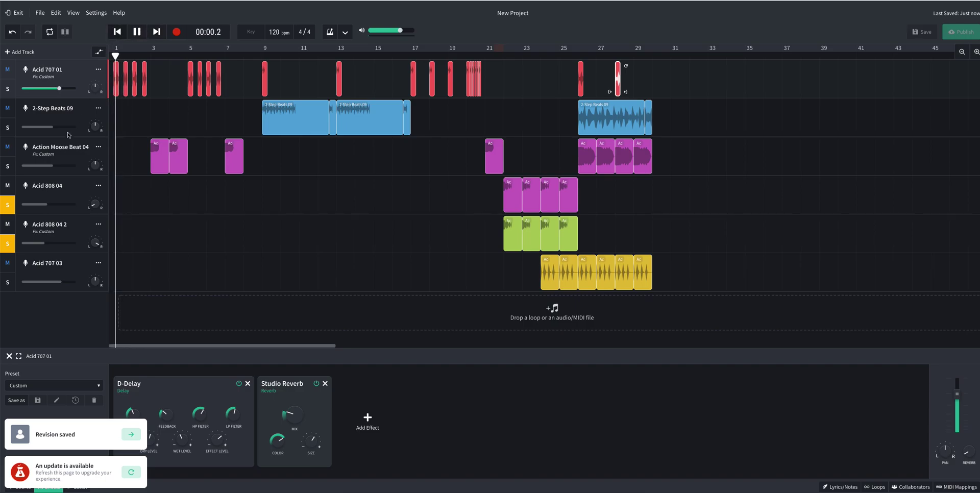
click(8, 205)
click(8, 244)
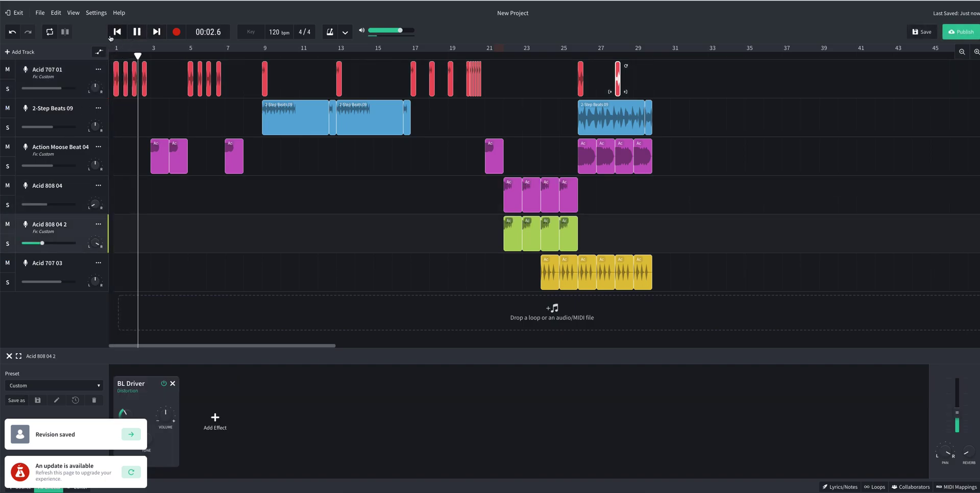
click(116, 35)
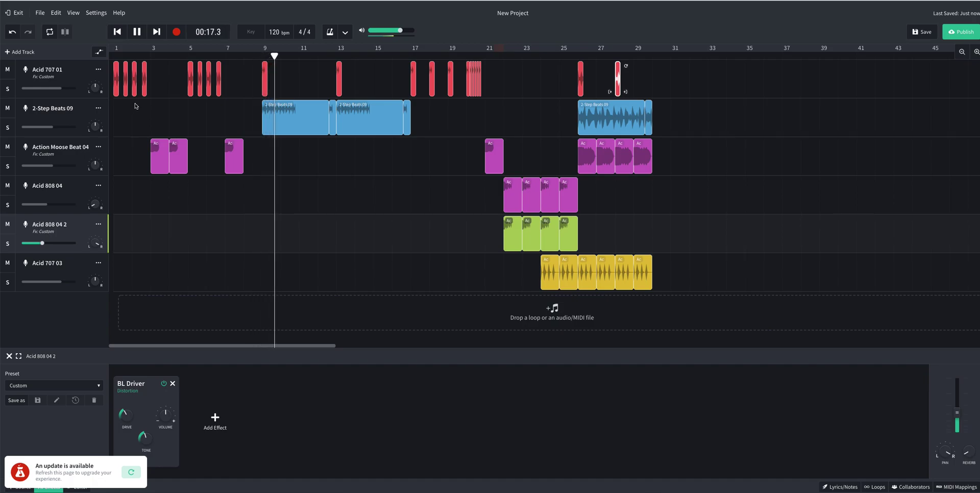
Try to copy the Action Moose Beat 04 track's region at bar 4 and place the copy after the bar 7 region.
right_click(180, 167)
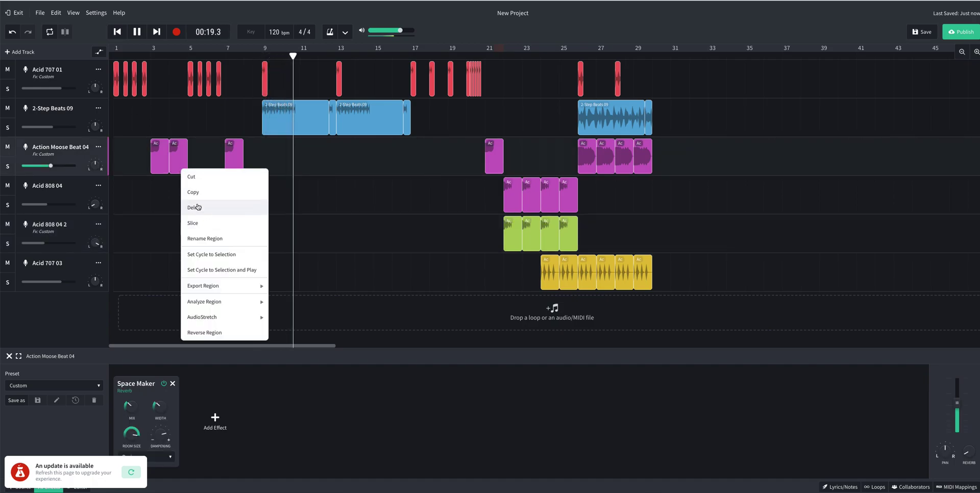
click(194, 191)
click(244, 55)
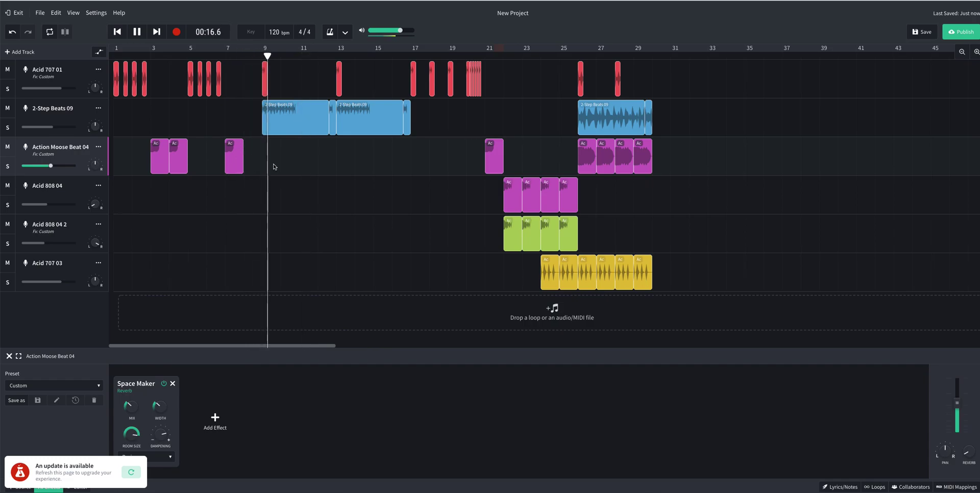
key(space)
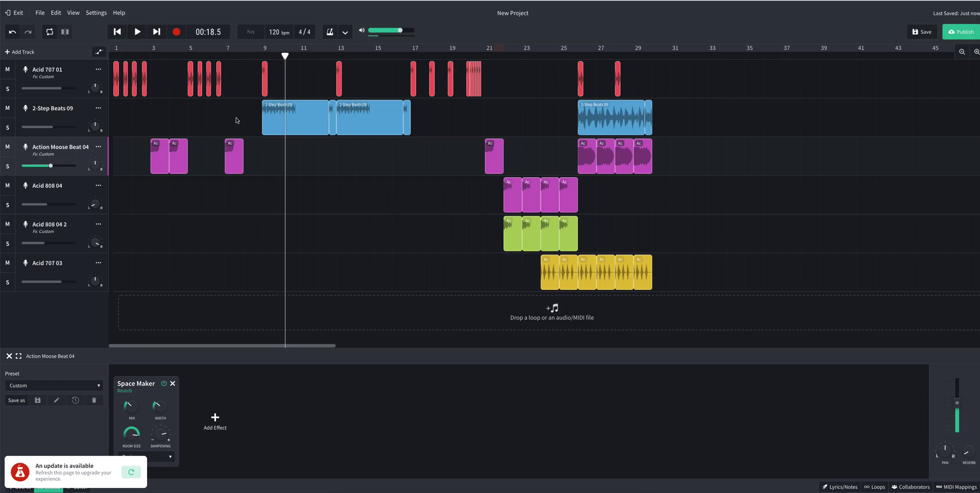
right_click(265, 156)
click(273, 165)
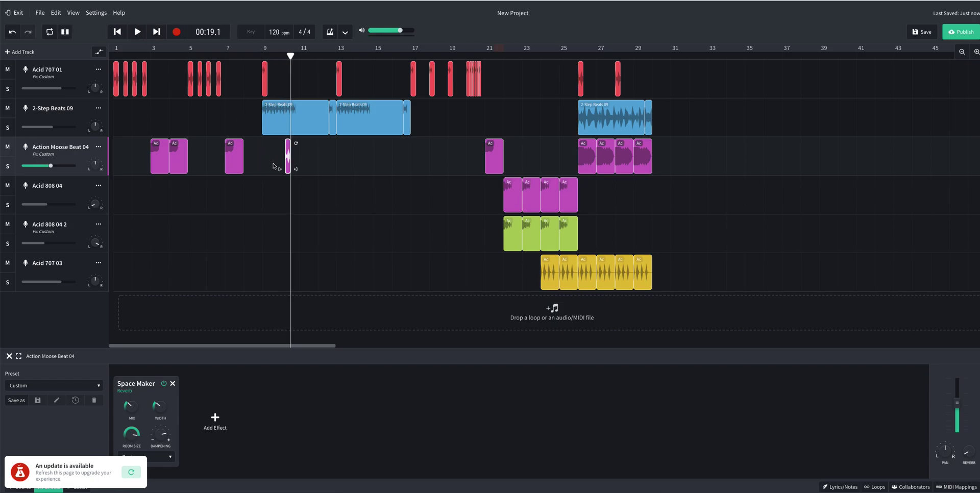
drag(289, 157, 248, 159)
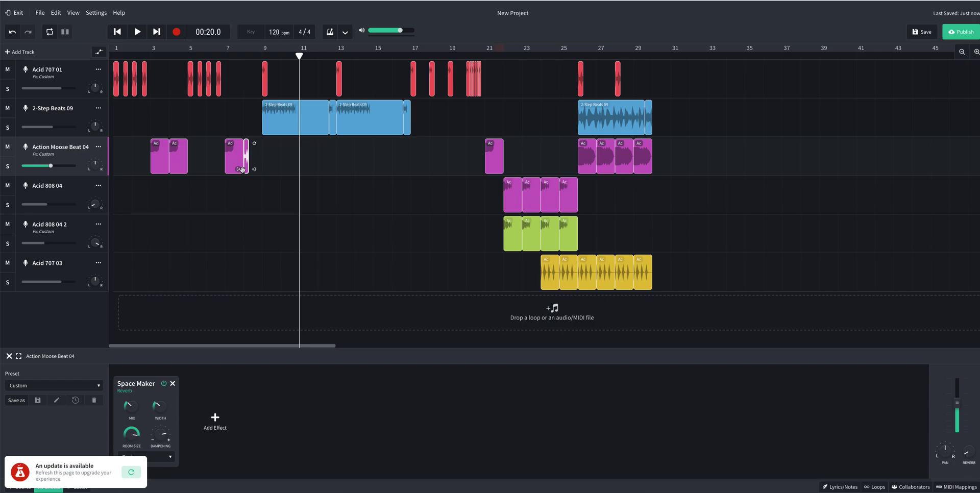
Copy the Action Moose Beat 04 track's region at bar 7 and place the copy directly after it at bar 8.
right_click(237, 167)
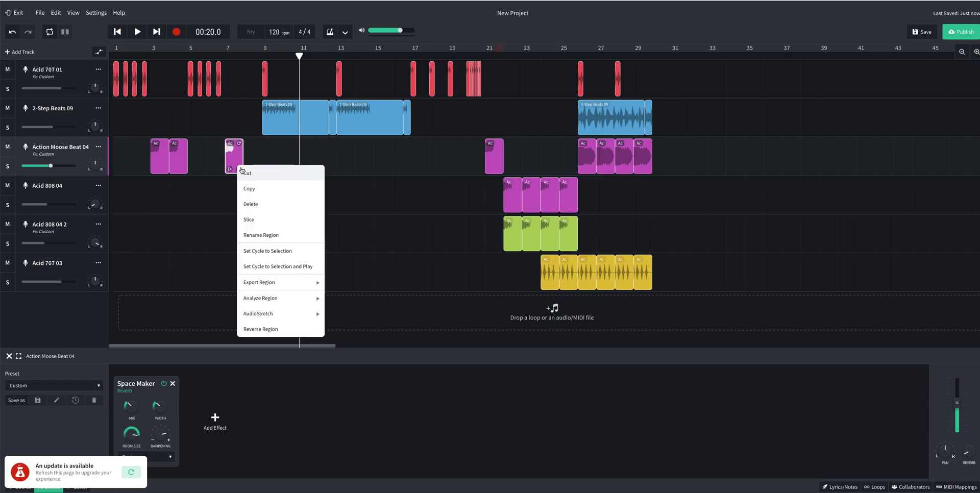
click(254, 188)
click(321, 166)
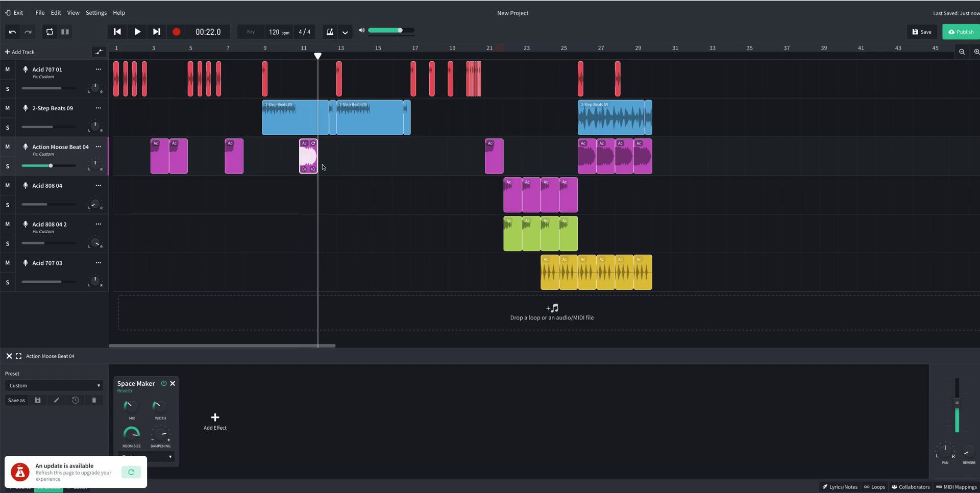
drag(310, 160, 257, 163)
Delete the region copied to bar 8, undo the deletion, and play the arrangement from bar 7.
click(226, 56)
key(Delete)
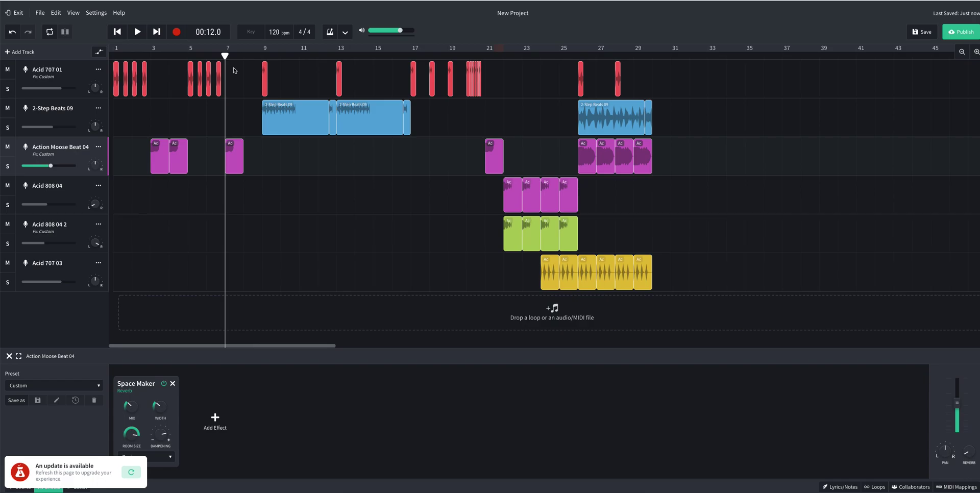
key(ctrl+z)
key(space)
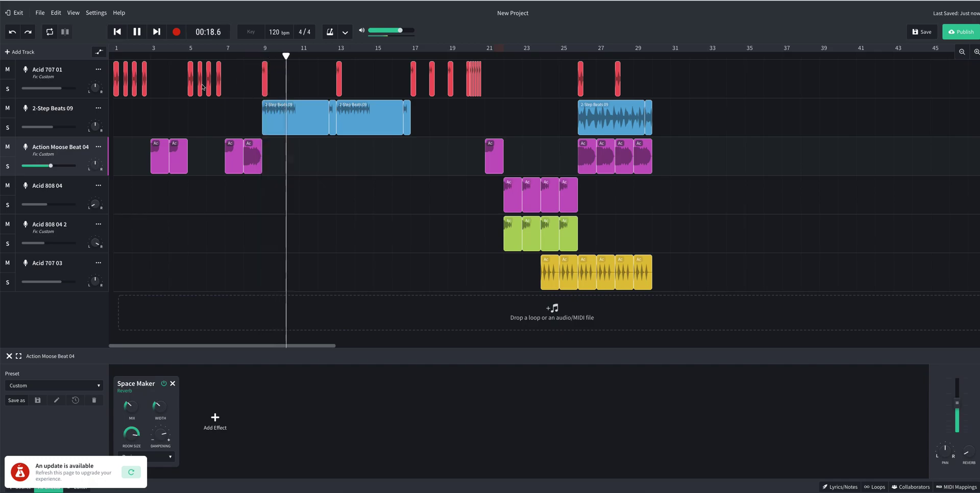
Raise the D-Delay effect's feedback on the Acid 707 01 track.
click(69, 77)
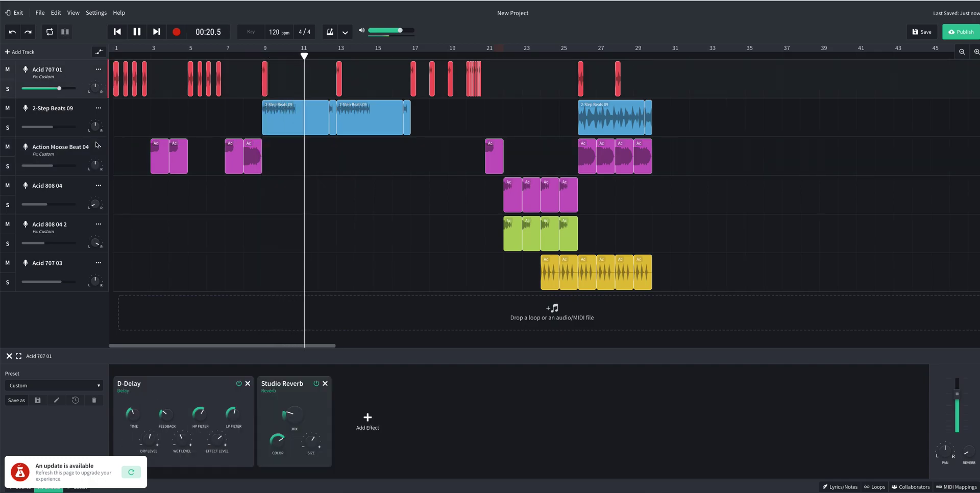
drag(164, 421, 166, 407)
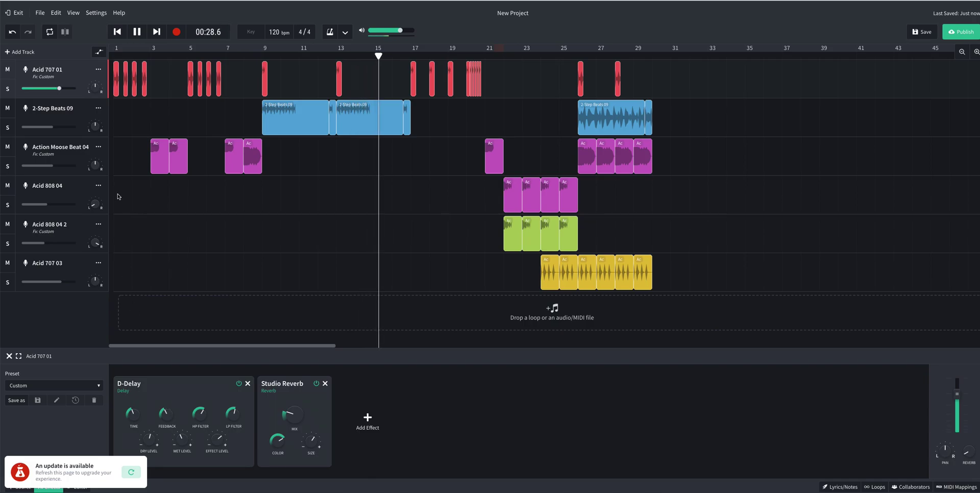
Delete the second Acid 707 01 hit in each of the groups starting at bars 1 and 5, and stop playback.
click(125, 87)
key(Delete)
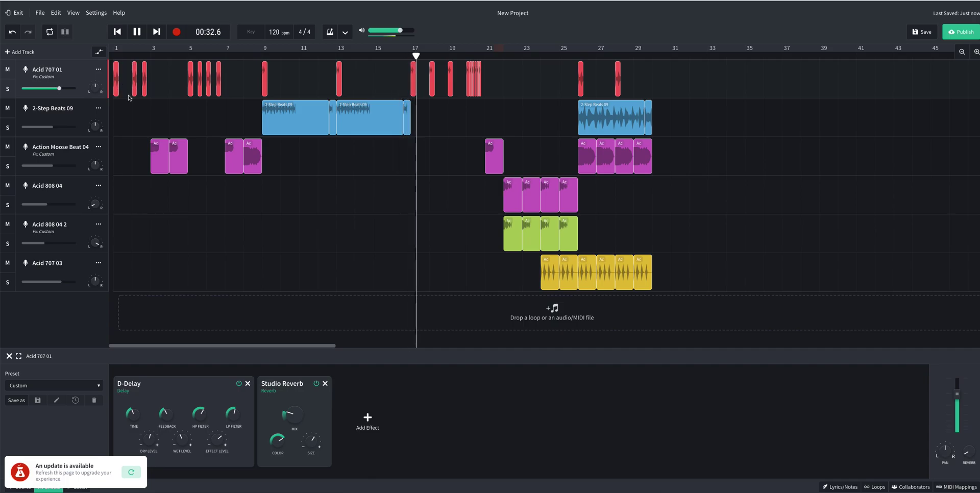
click(200, 83)
key(Delete)
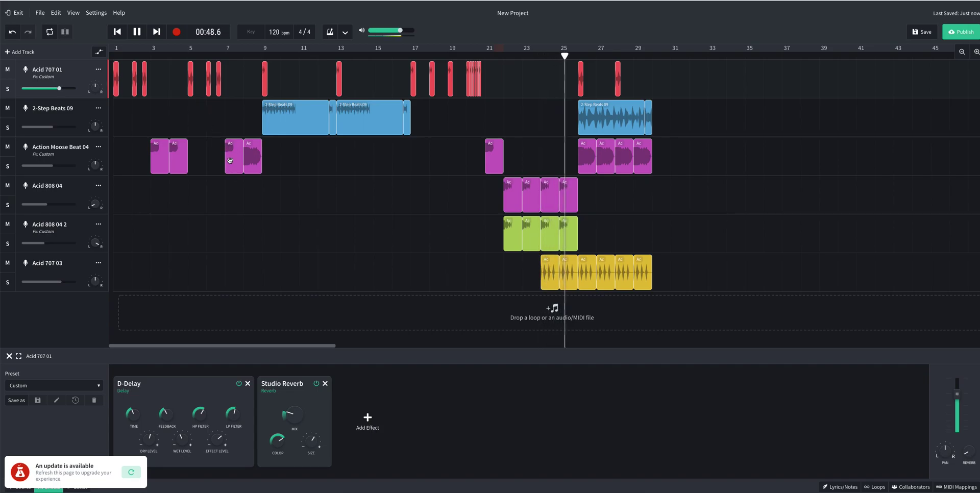
click(138, 31)
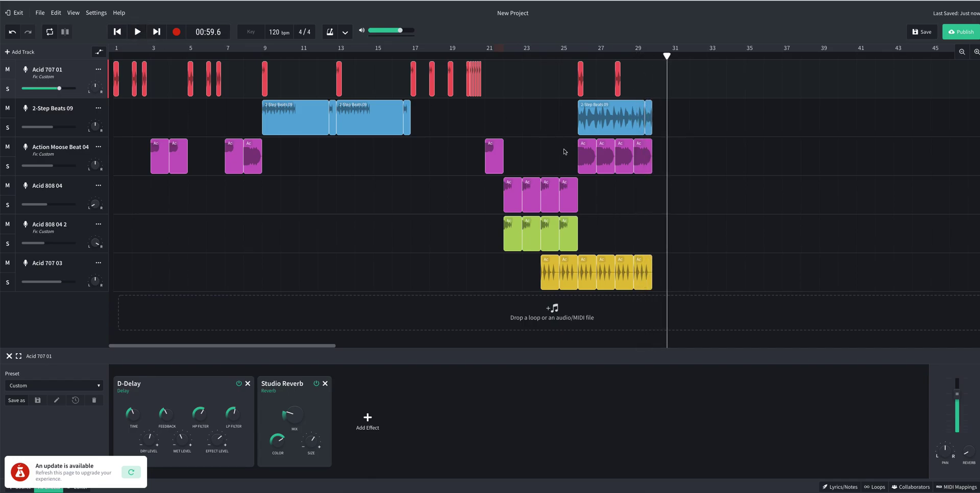
Pitch the last Action Moose Beat 04 region, at bar 29, up two semitones with AudioStretch and play the ending.
click(647, 159)
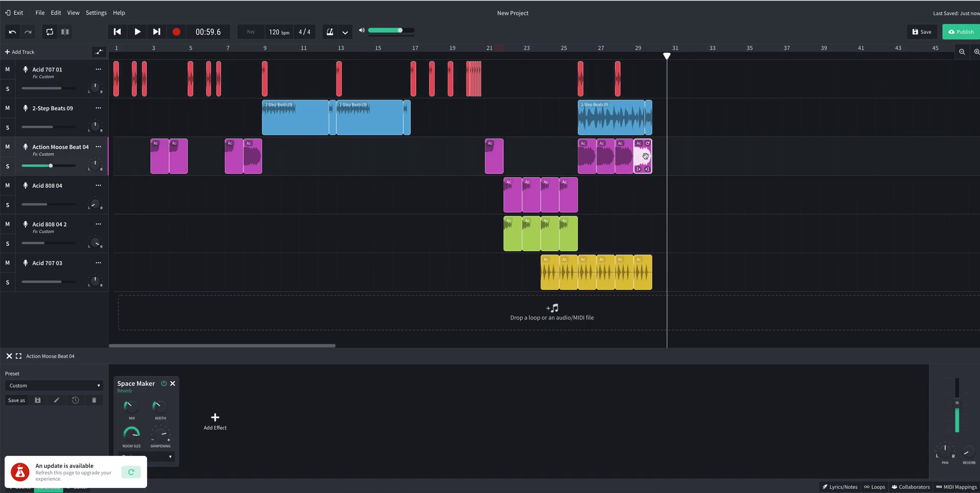
right_click(645, 157)
mouse_move(707, 307)
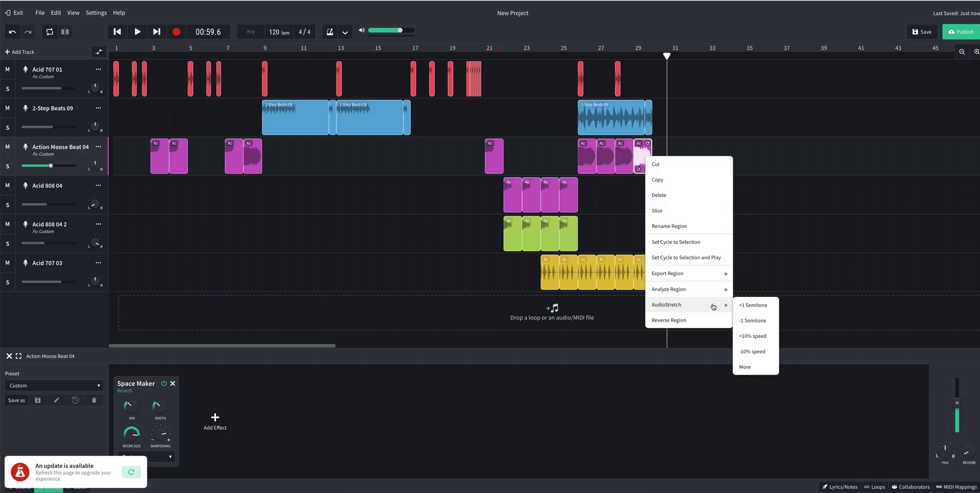
click(760, 306)
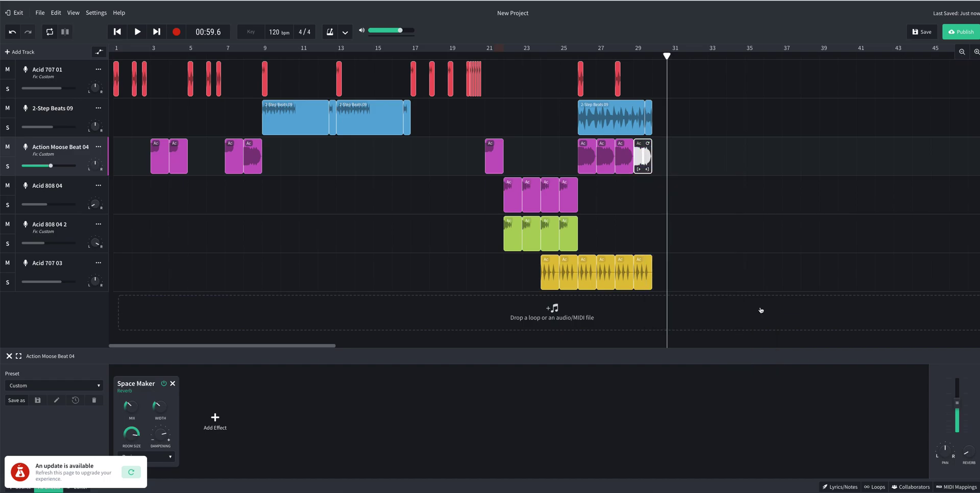
right_click(645, 157)
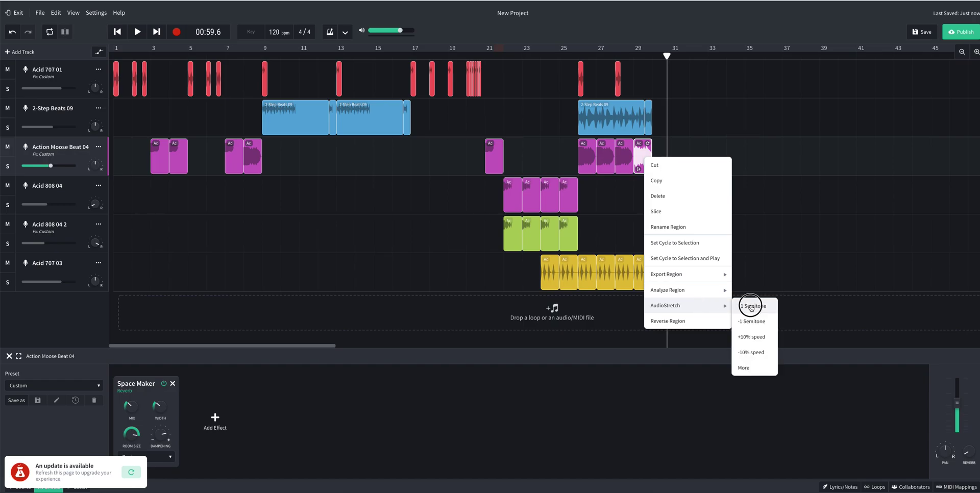
click(751, 307)
click(611, 54)
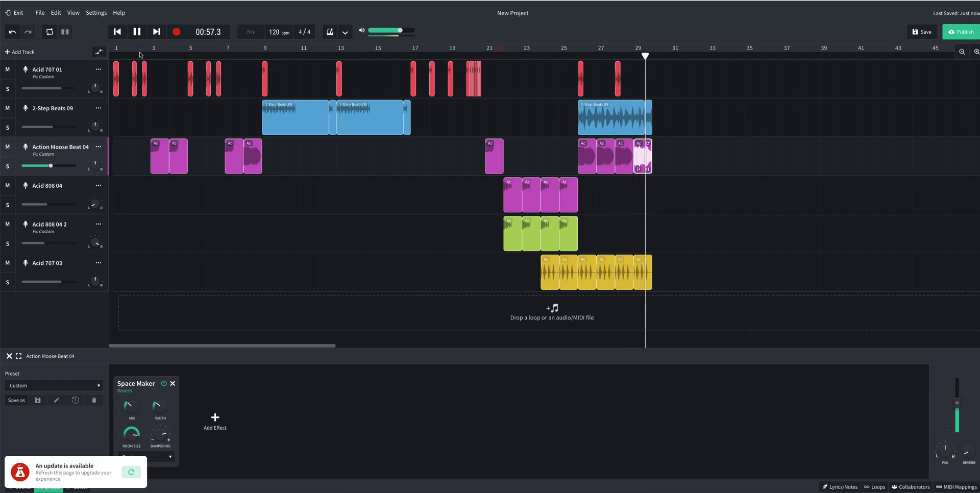
key(space)
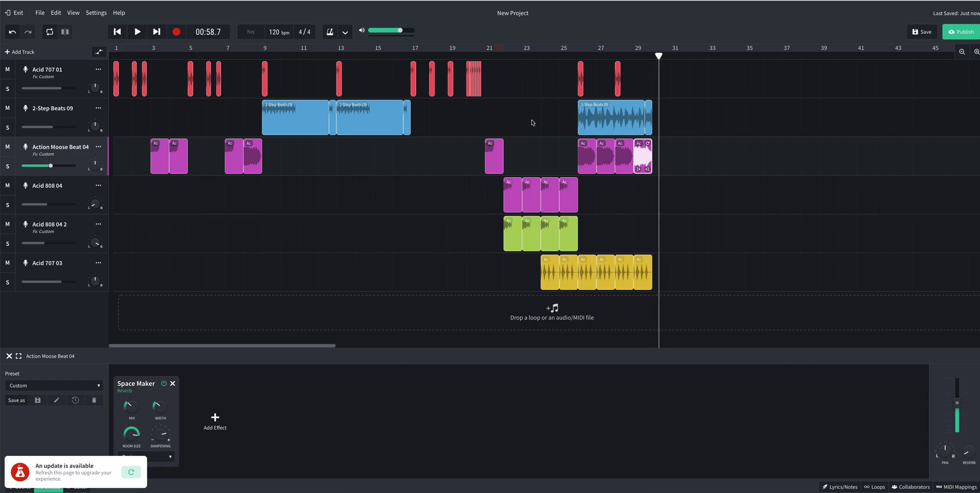
Raise the bar 29 Action Moose Beat 04 region by three more semitones with AudioStretch and replay the ending.
right_click(646, 160)
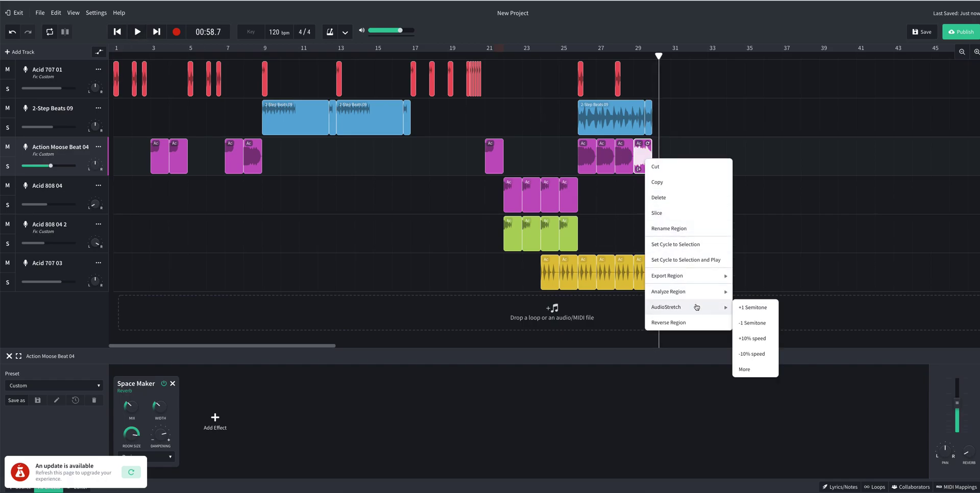
mouse_move(702, 296)
click(749, 308)
right_click(640, 154)
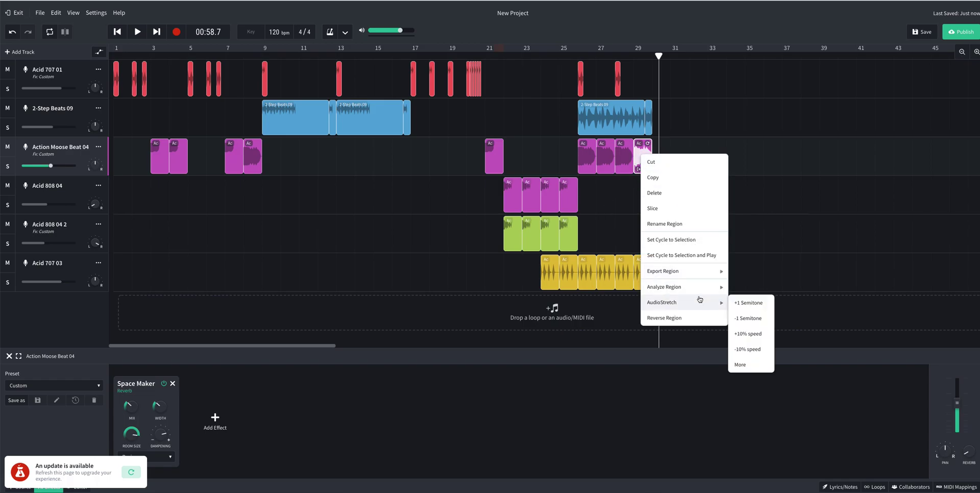
click(738, 305)
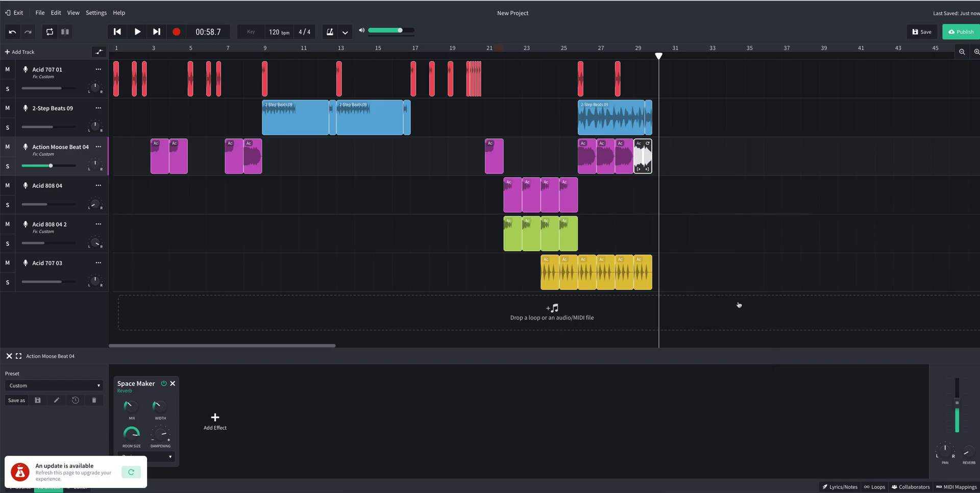
right_click(643, 158)
mouse_move(708, 305)
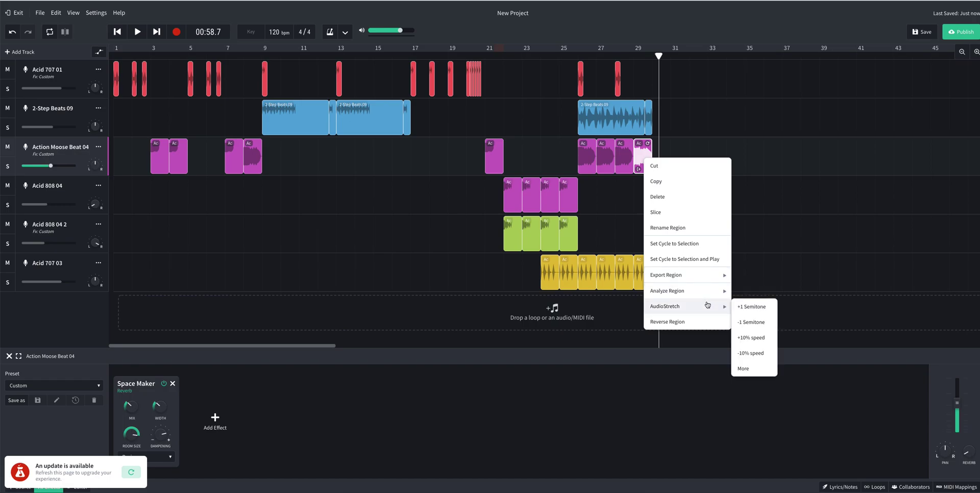
click(748, 307)
click(630, 55)
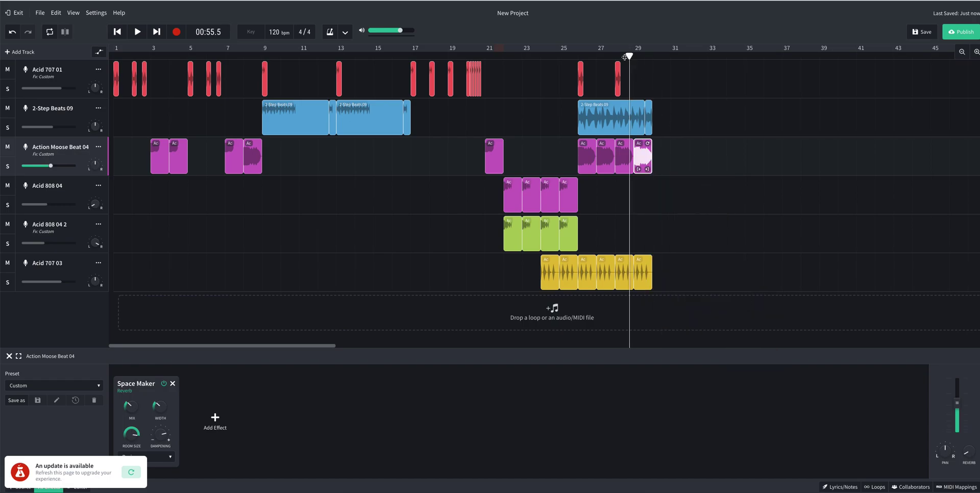
click(133, 32)
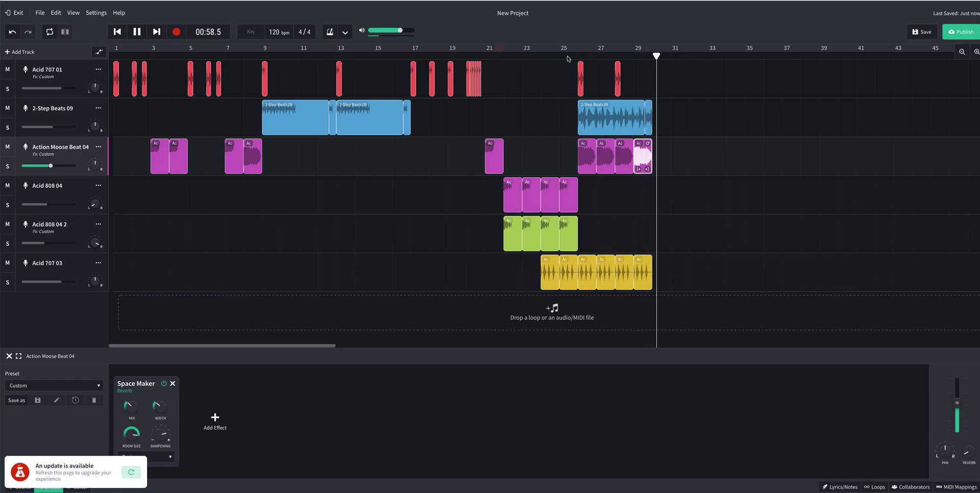
Solo the Action Moose Beat 04 track, stop playback, and lower its bar 27 region by two semitones with AudioStretch.
click(7, 166)
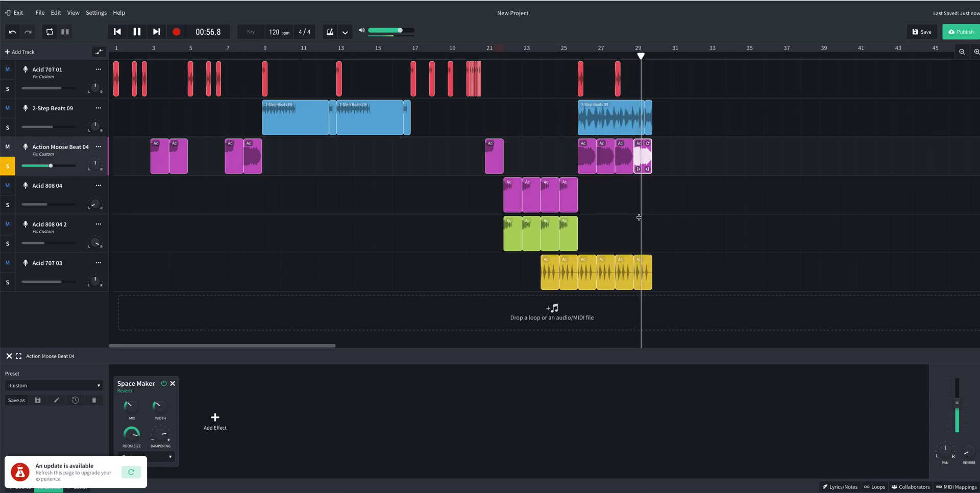
click(136, 31)
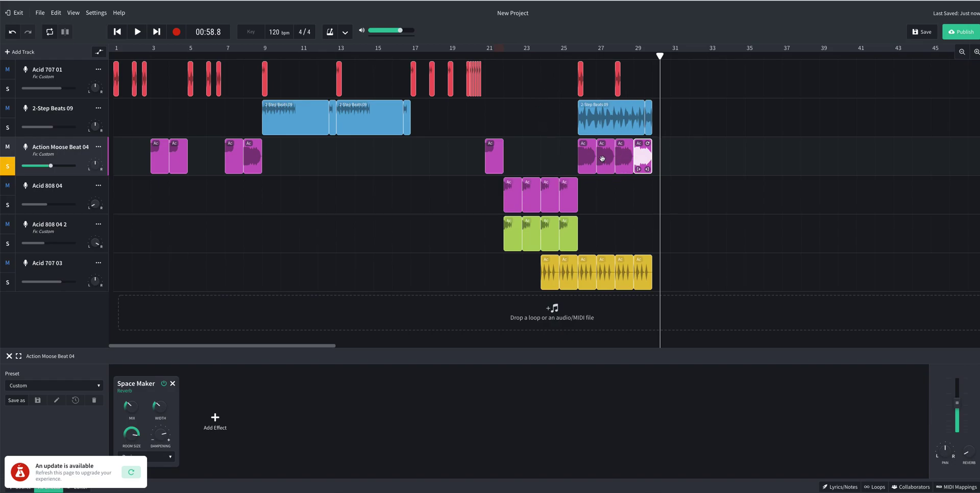
click(598, 164)
right_click(605, 159)
mouse_move(661, 307)
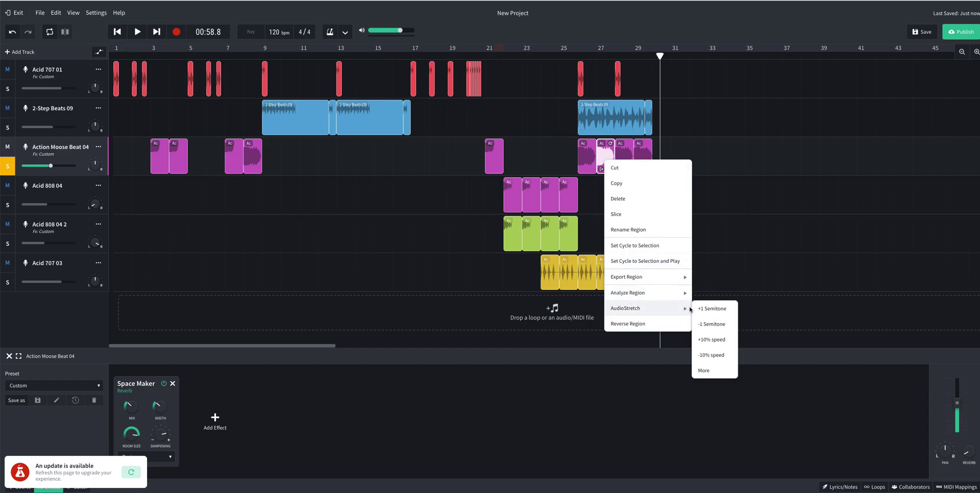
click(714, 309)
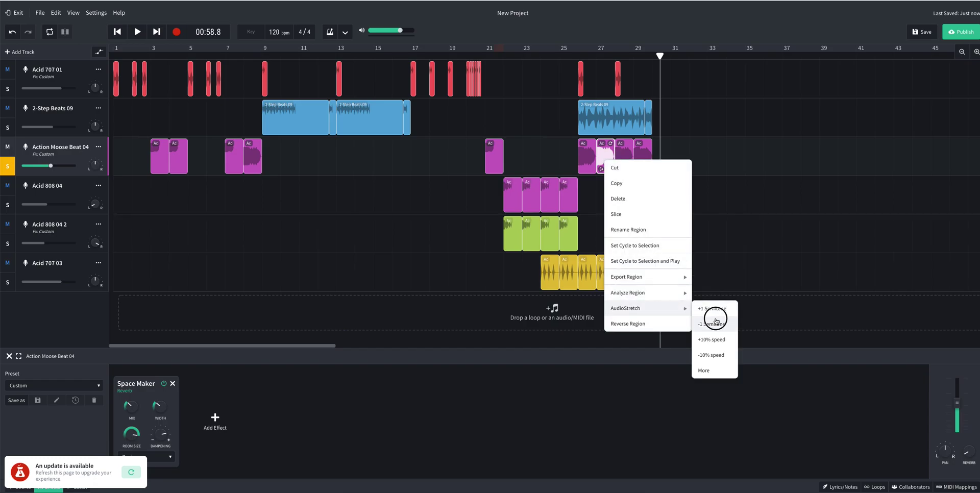
click(604, 151)
right_click(604, 151)
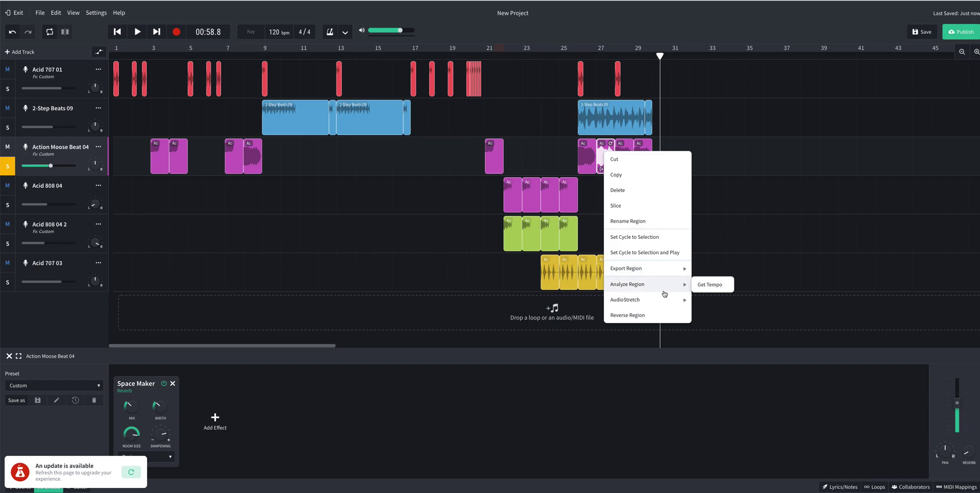
mouse_move(664, 302)
click(731, 317)
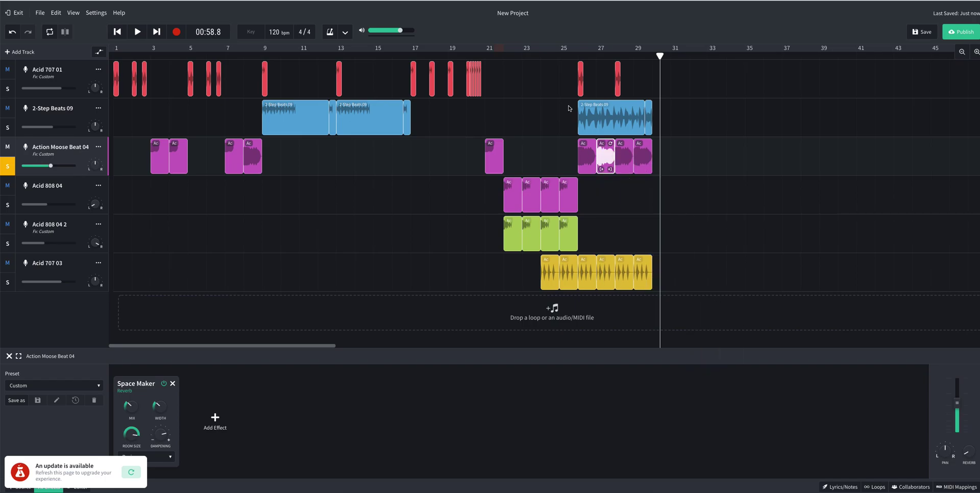
Play the soloed Action Moose Beat 04 track from bar 25 through the ending, stop, and park the playhead just past the last regions.
click(557, 58)
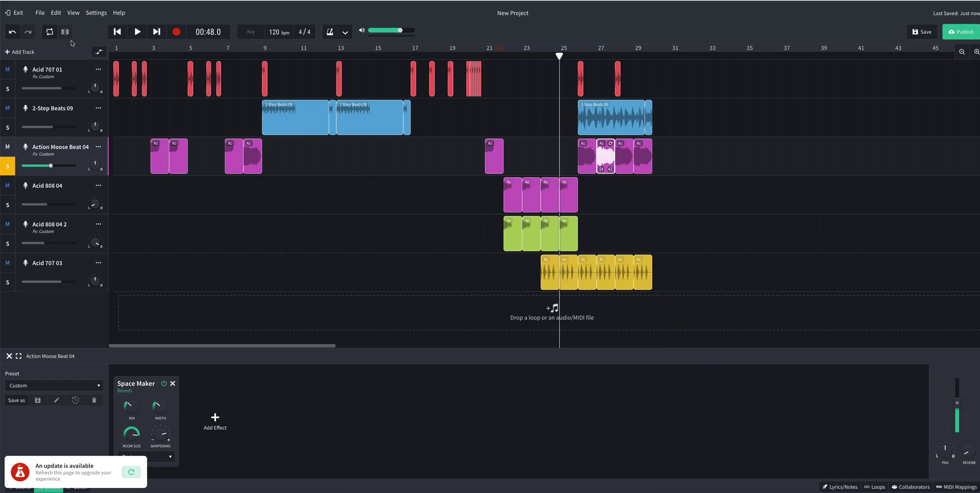
click(137, 32)
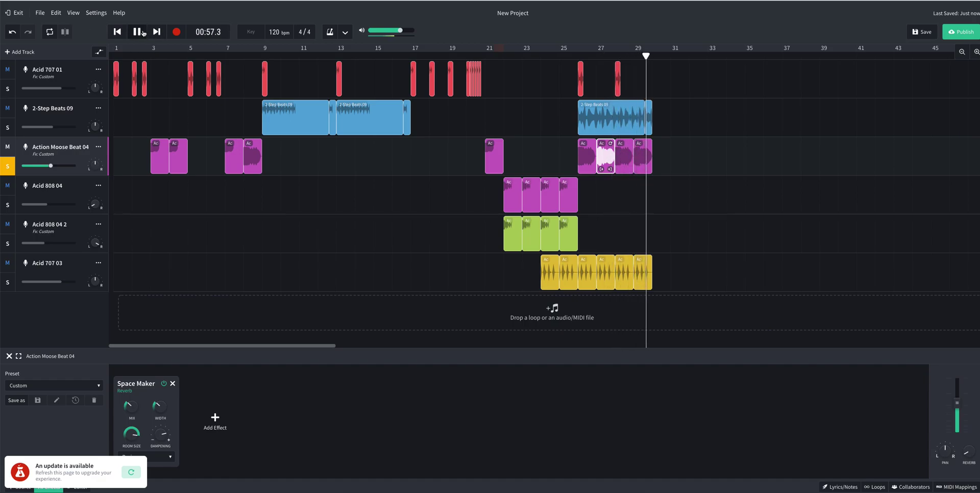
click(138, 32)
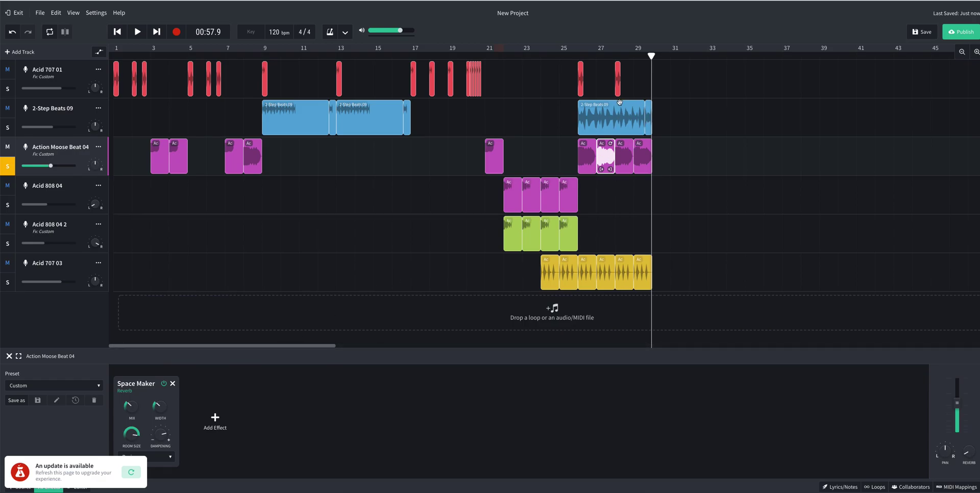
mouse_move(666, 54)
mouse_down()
mouse_move(640, 51)
mouse_move(659, 51)
mouse_up()
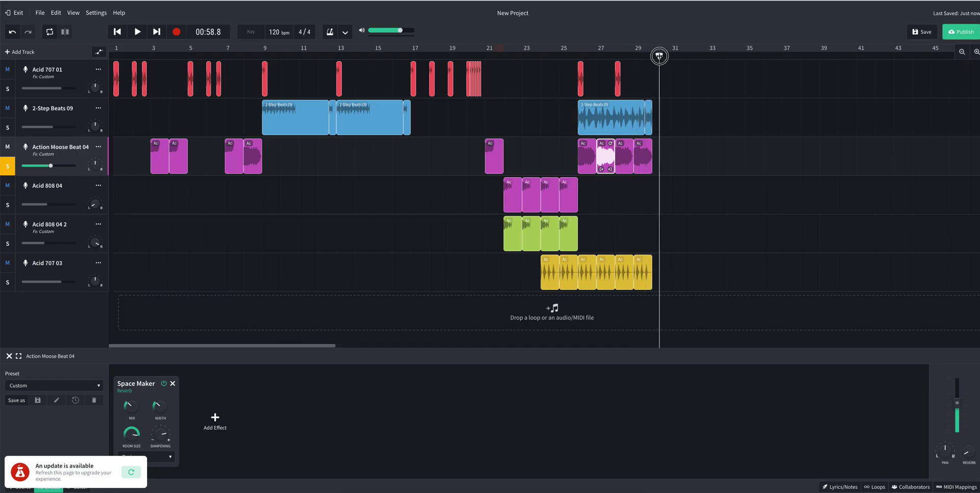
Save the project and download its mixdown as a High Quality MP3.
click(923, 38)
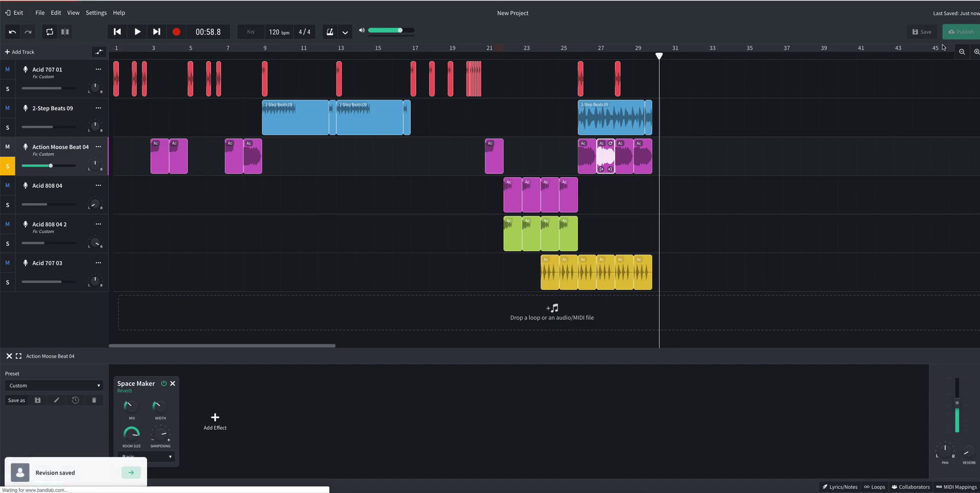
click(37, 15)
mouse_move(67, 33)
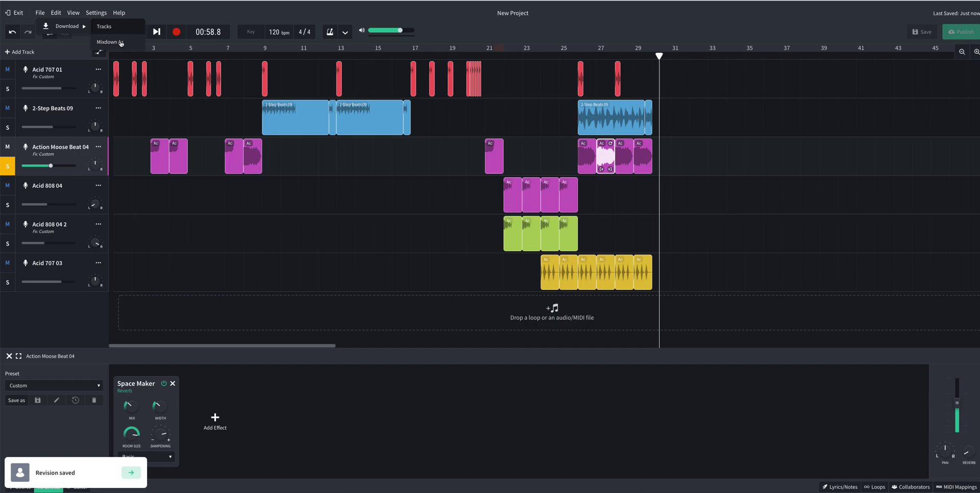
click(121, 43)
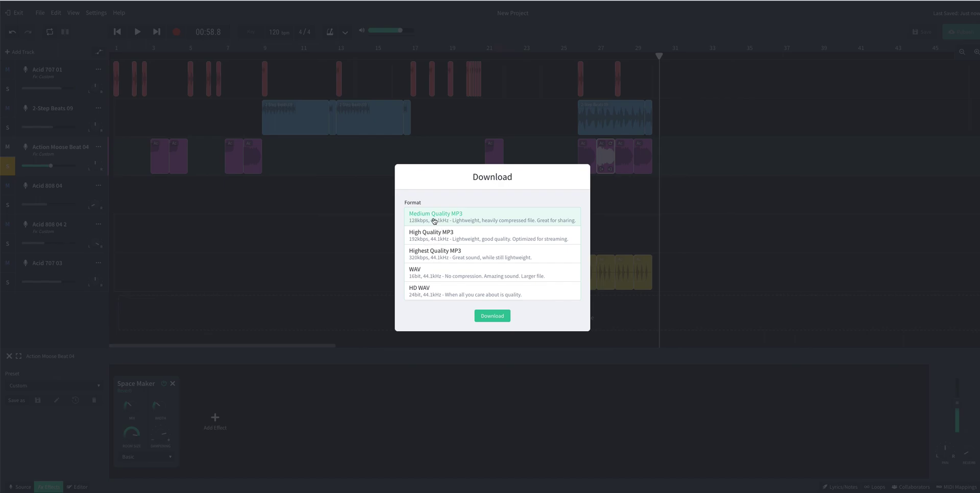
click(427, 237)
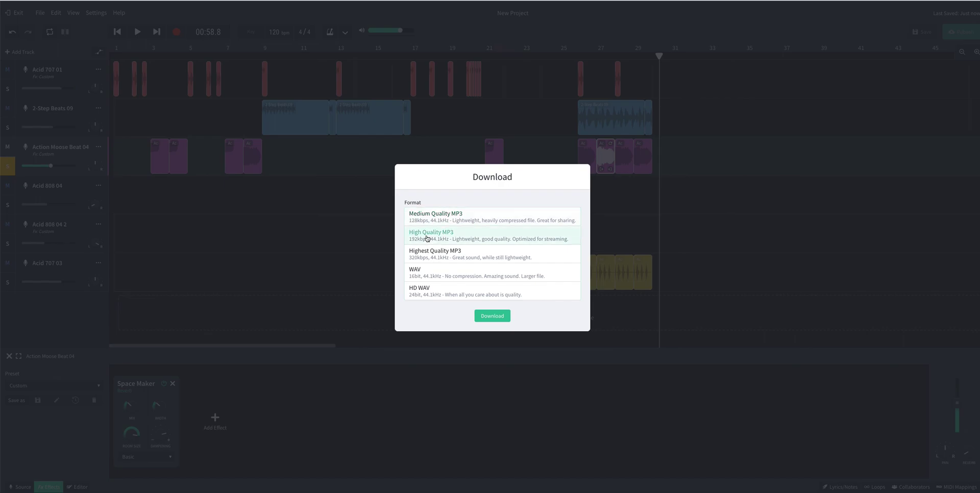
click(491, 317)
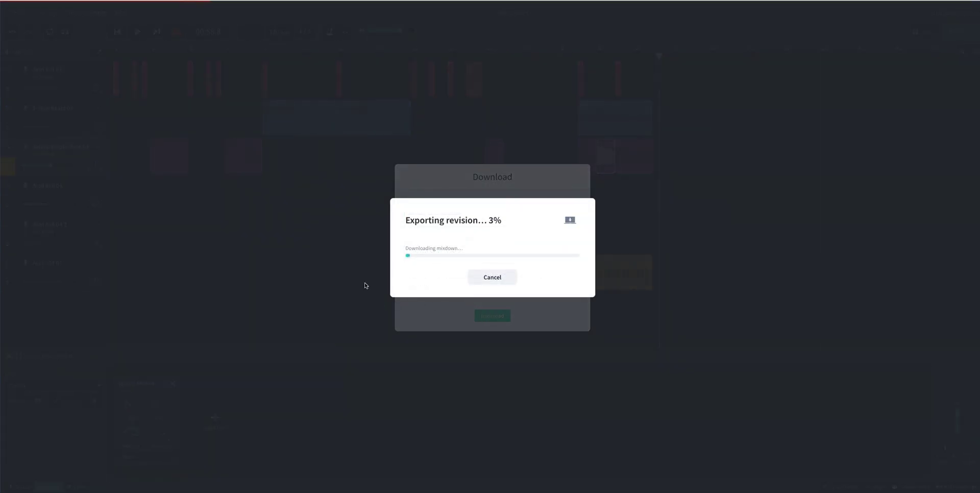